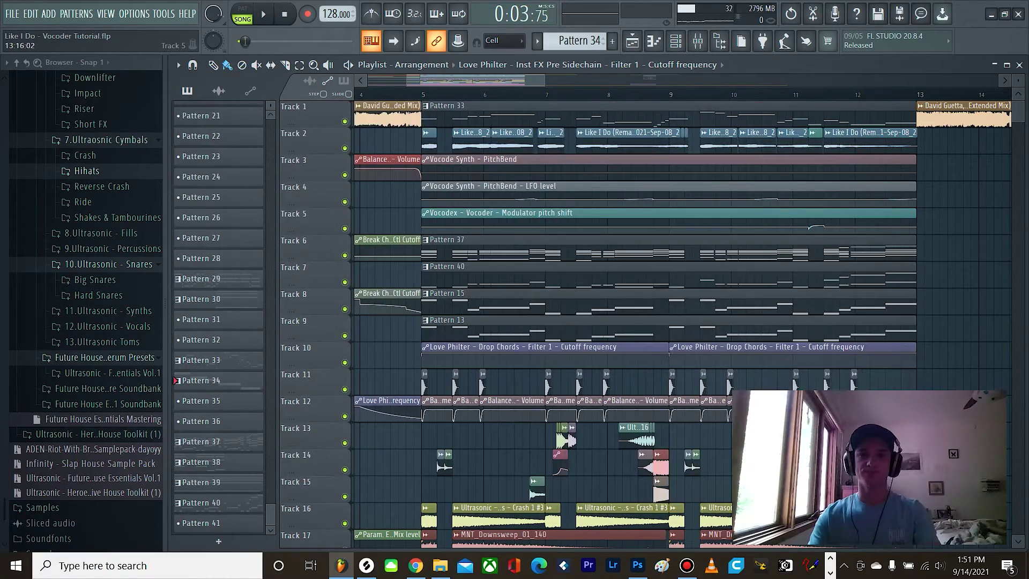
{"action": "scroll", "coordinate": [627, 121], "scroll_direction": "up", "scroll_amount": 1}
{"action": "scroll", "coordinate": [536, 121], "scroll_direction": "down", "scroll_amount": 2}
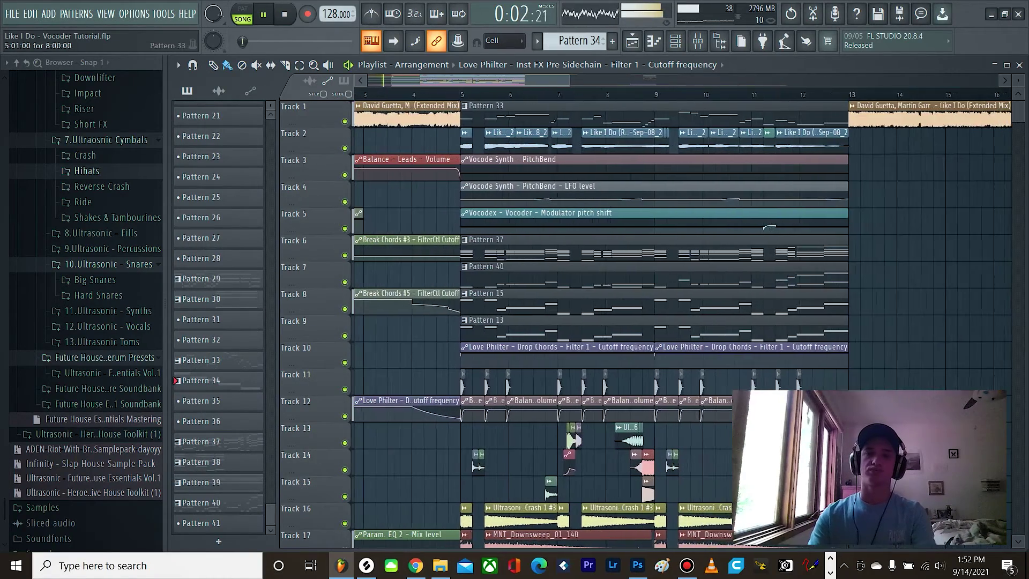
{"action": "scroll", "coordinate": [630, 114], "scroll_direction": "up", "scroll_amount": 2}
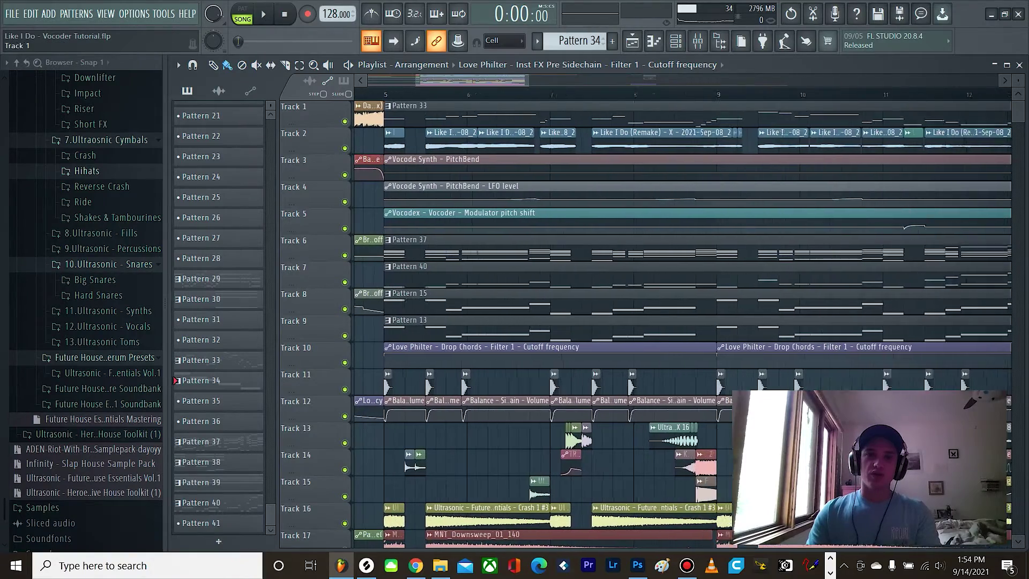
Solo Track 1 in the playlist and unmute Tracks 2 to 5 alongside it
{"action": "scroll", "coordinate": [370, 115], "scroll_direction": "down", "scroll_amount": 2}
{"action": "scroll", "coordinate": [370, 116], "scroll_direction": "up", "scroll_amount": 3}
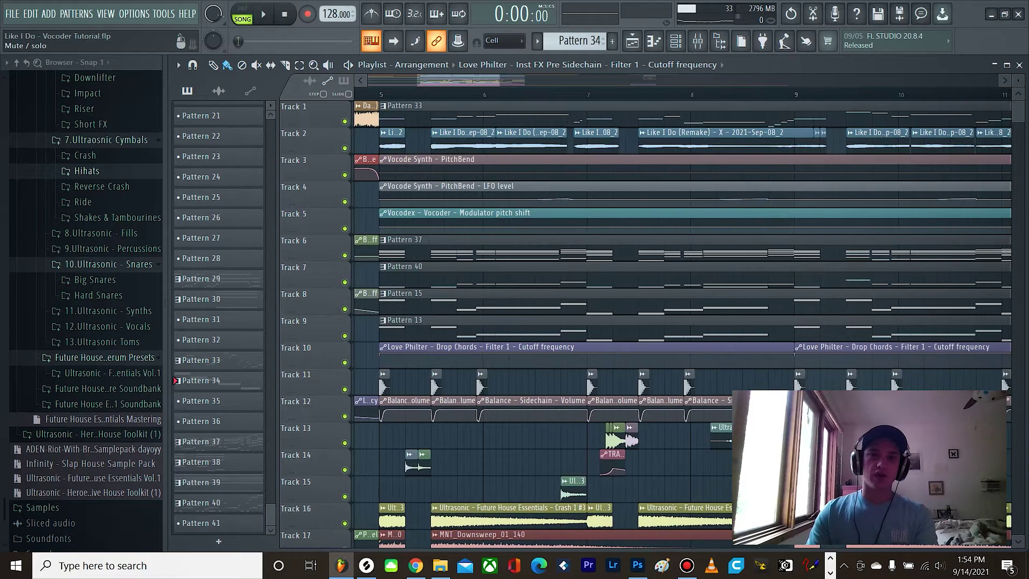
{"action": "right_click", "coordinate": [345, 122]}
{"action": "left_click", "coordinate": [345, 149]}
{"action": "left_click", "coordinate": [345, 175]}
{"action": "left_click", "coordinate": [345, 202]}
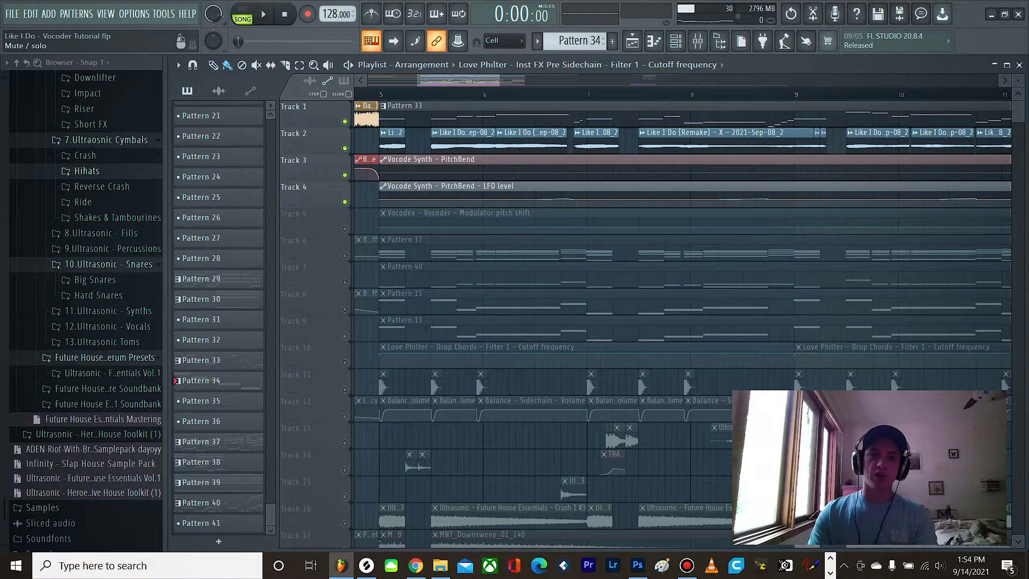
{"action": "left_click", "coordinate": [345, 229]}
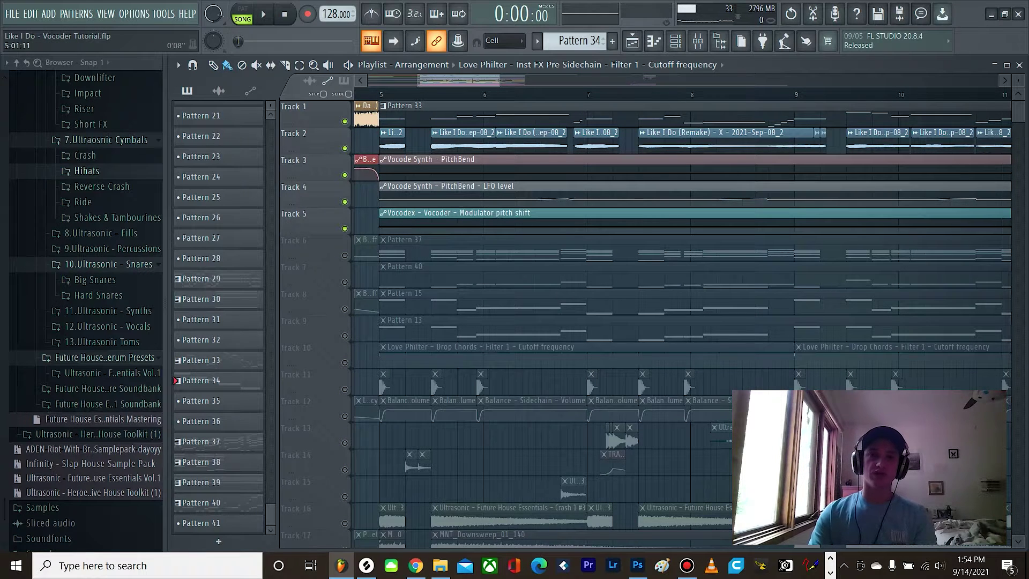
Play the isolated vocoder tracks from bar 5 and stop playback
{"action": "key", "text": "space"}
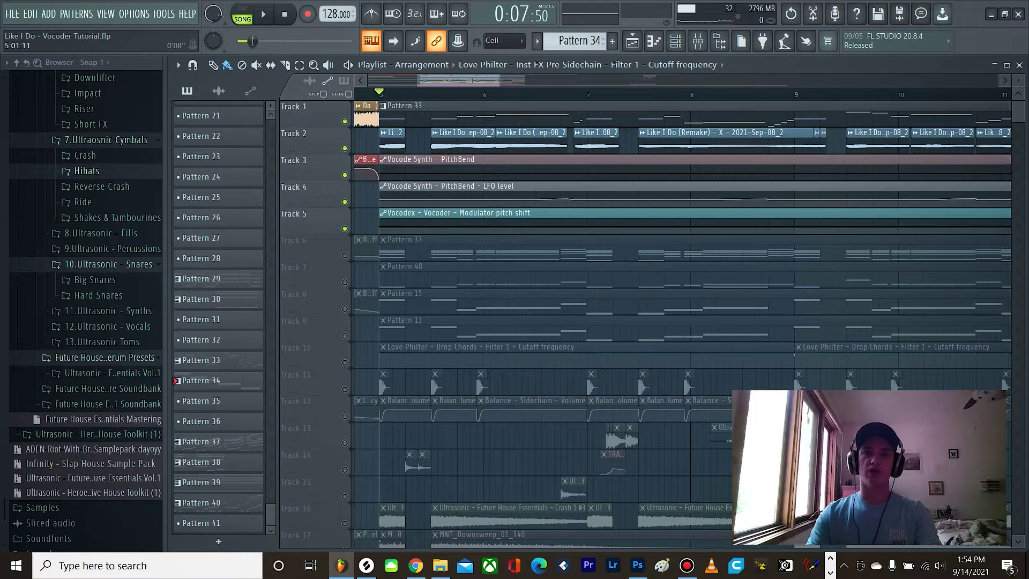
{"action": "scroll", "coordinate": [448, 136], "scroll_direction": "up", "scroll_amount": 2}
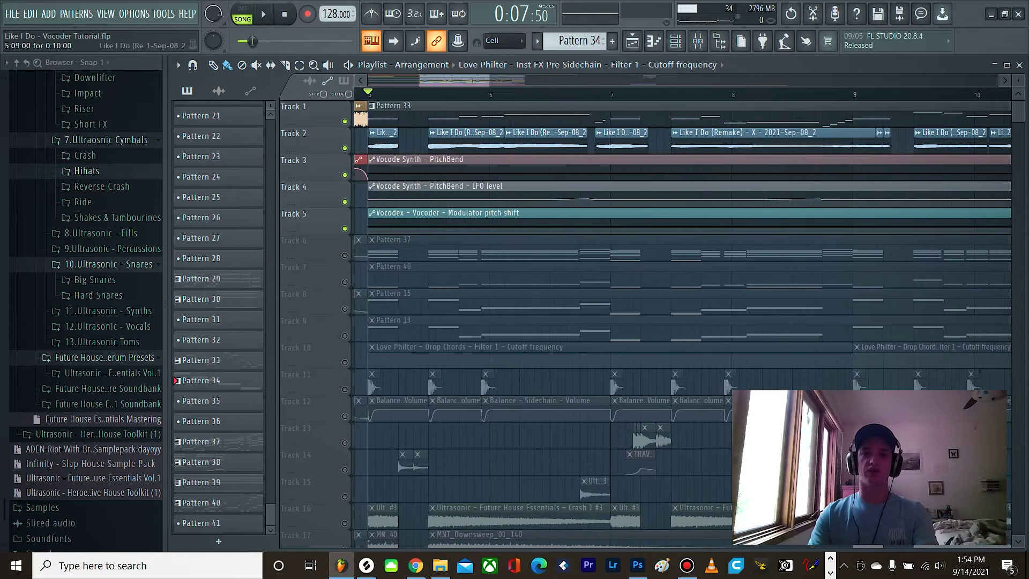
{"action": "key", "text": "space"}
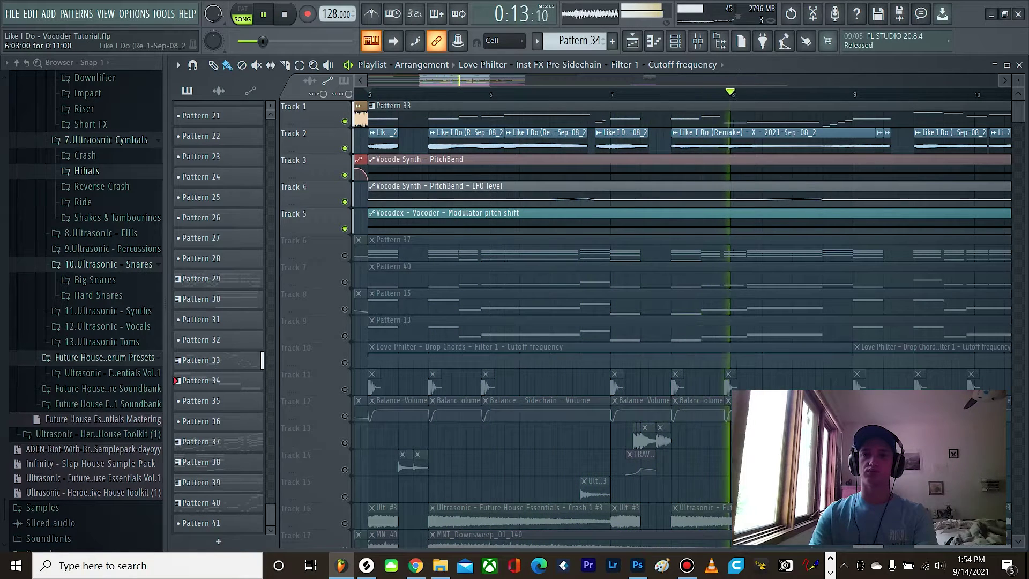
{"action": "key", "text": "space"}
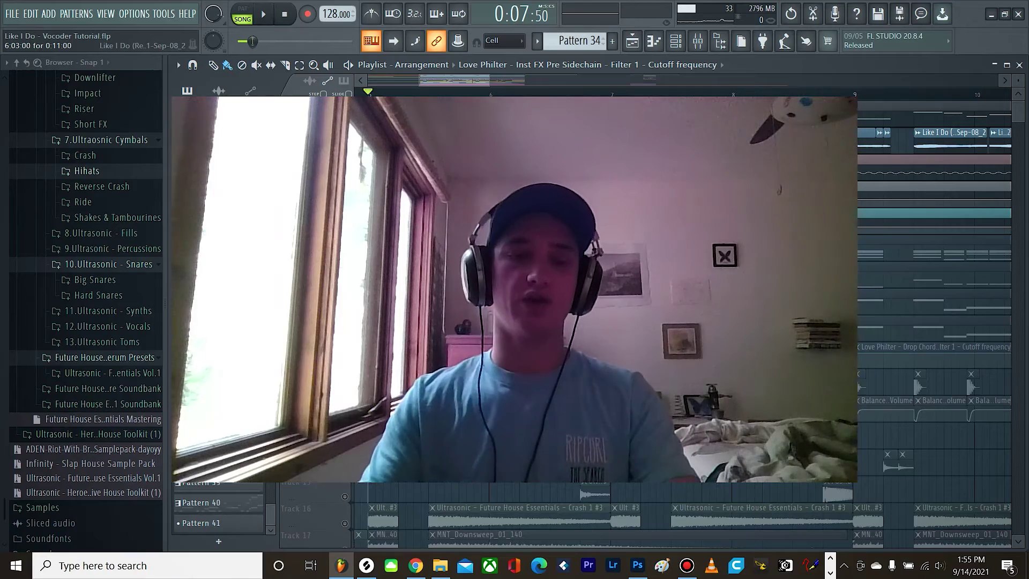
Examine the effect chain on the Vocoder mixer track, and return to the playlist
{"action": "scroll", "coordinate": [487, 145], "scroll_direction": "down", "scroll_amount": 2}
{"action": "scroll", "coordinate": [487, 145], "scroll_direction": "up", "scroll_amount": 1}
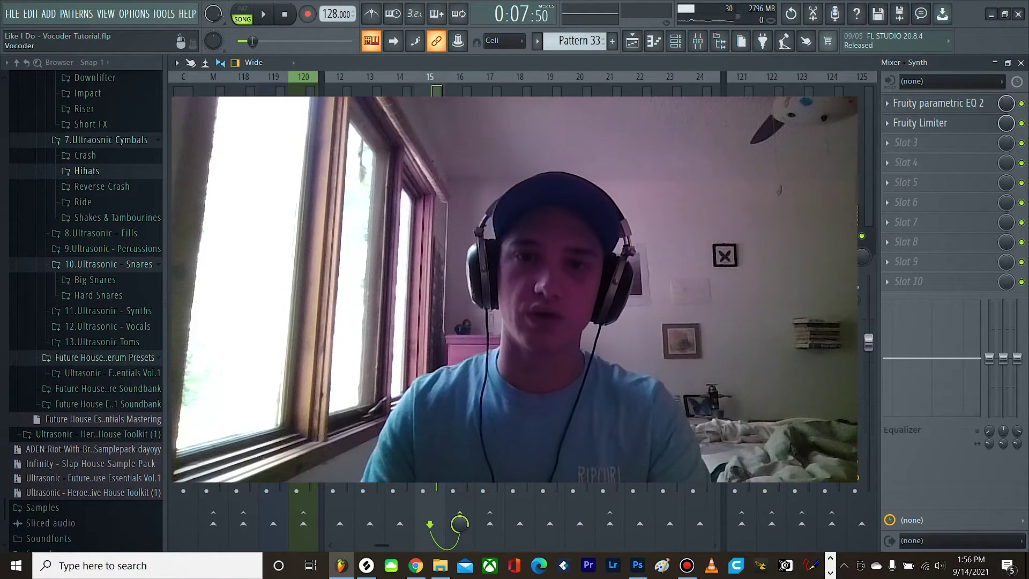
{"action": "left_click", "coordinate": [460, 167]}
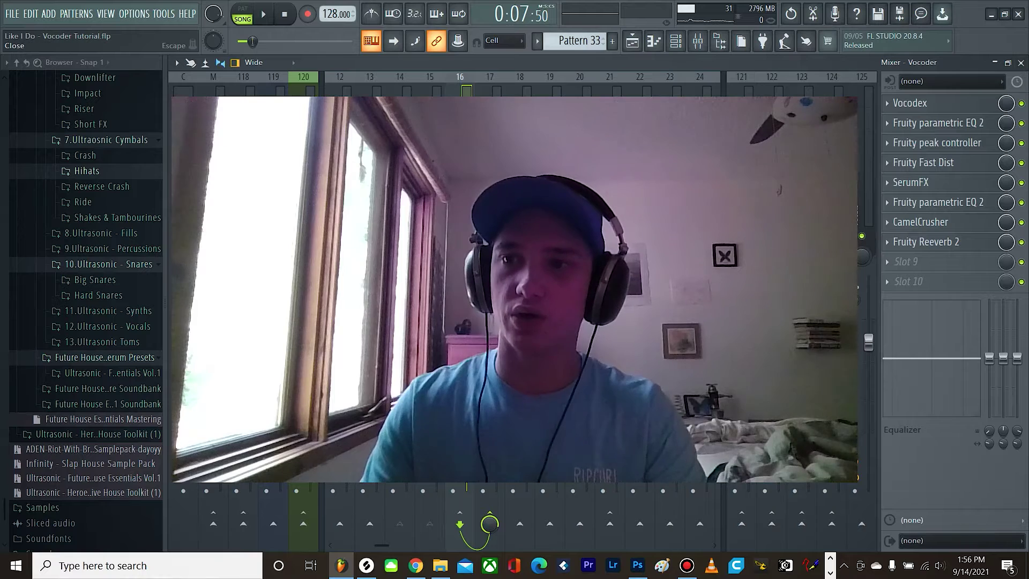
{"action": "key", "text": "F5"}
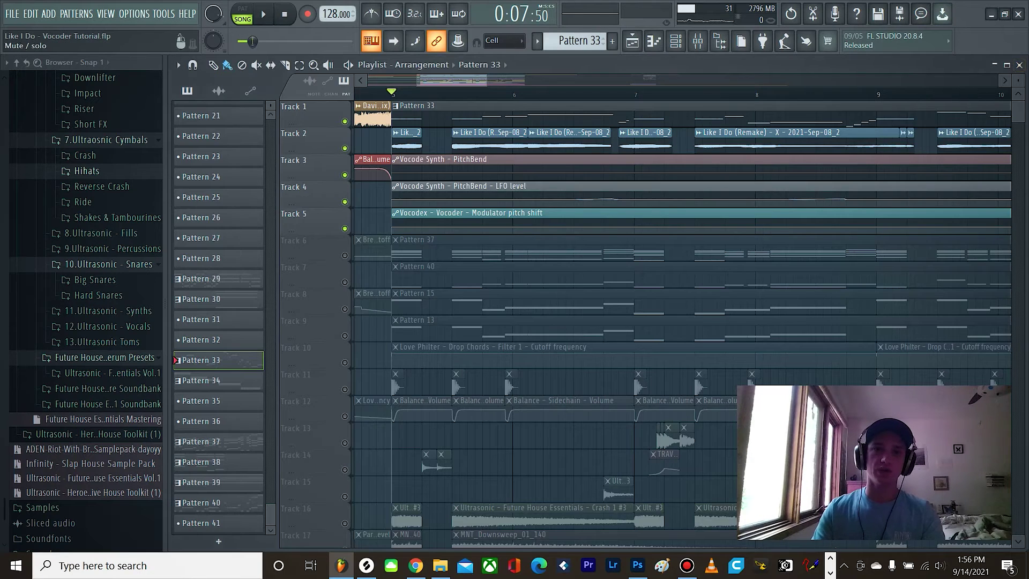
Solo Track 1 and listen to the Pattern 33 synth part on its own
{"action": "right_click", "coordinate": [345, 121]}
{"action": "key", "text": "space"}
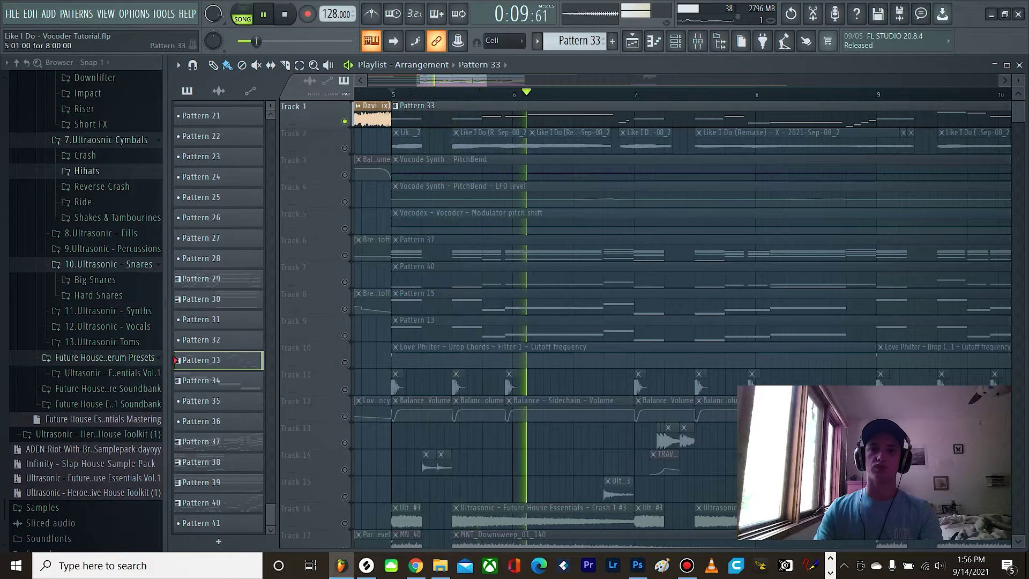
{"action": "key", "text": "space"}
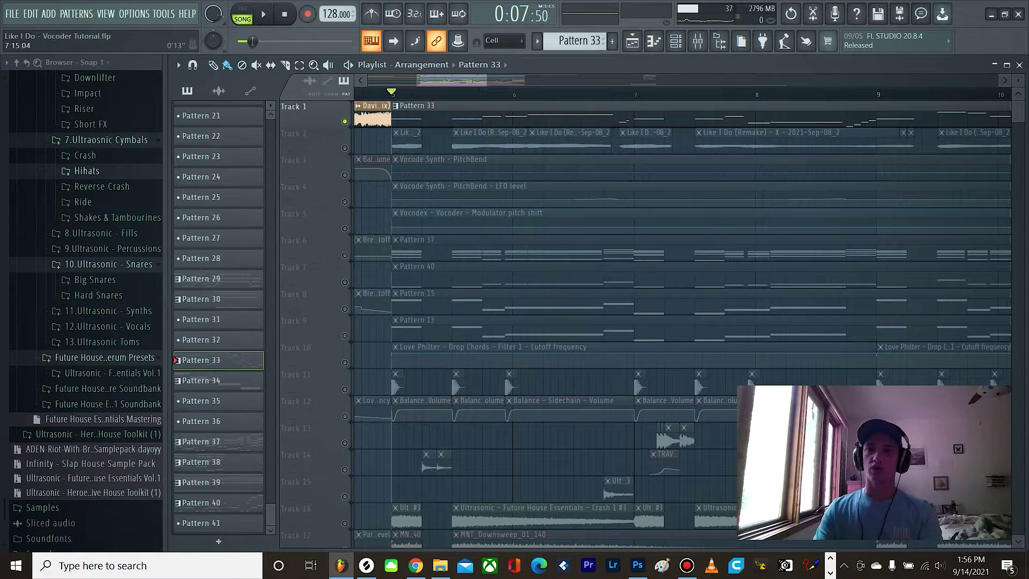
Open the Vocode Synth channel's Sylenth1 instrument, move its window up and audition a note
{"action": "key", "text": "F6"}
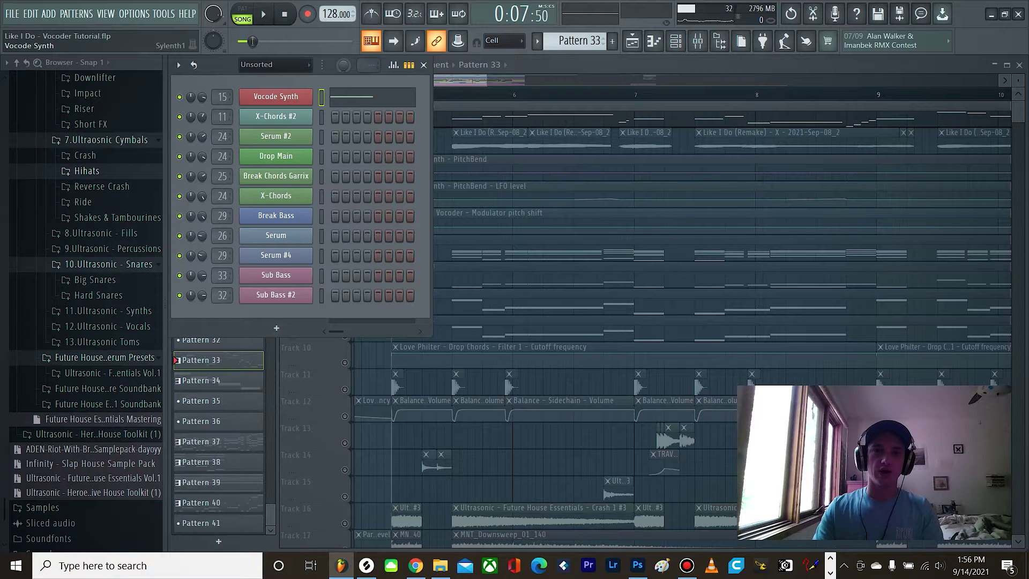
{"action": "left_click", "coordinate": [276, 96]}
{"action": "left_click_drag", "start_coordinate": [483, 175], "coordinate": [485, 100]}
{"action": "key", "text": "v"}
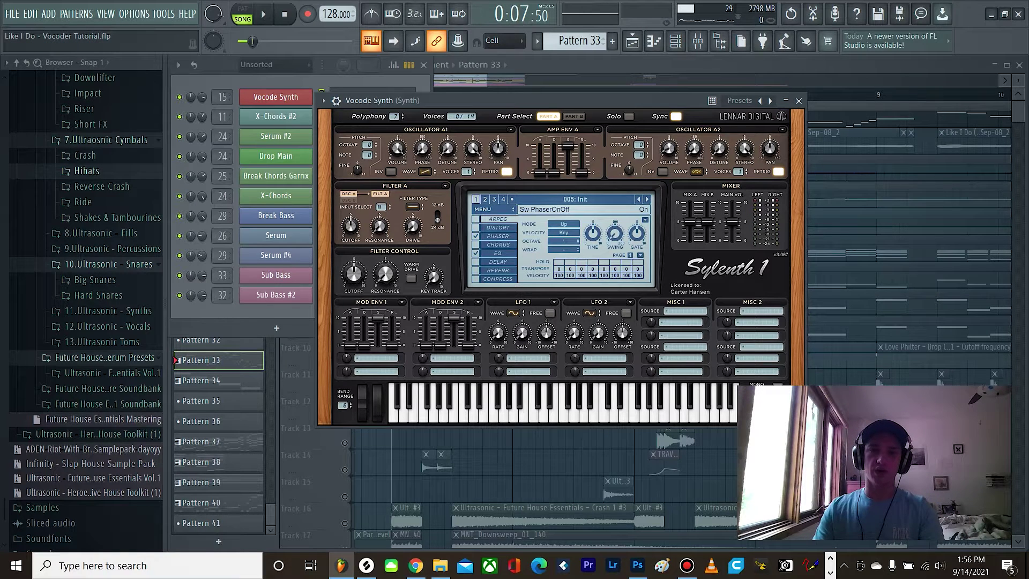
Compare the synth's sound with the Phaser off and on again, and close the instrument and the channel rack
{"action": "left_click", "coordinate": [476, 236]}
{"action": "key", "text": "v"}
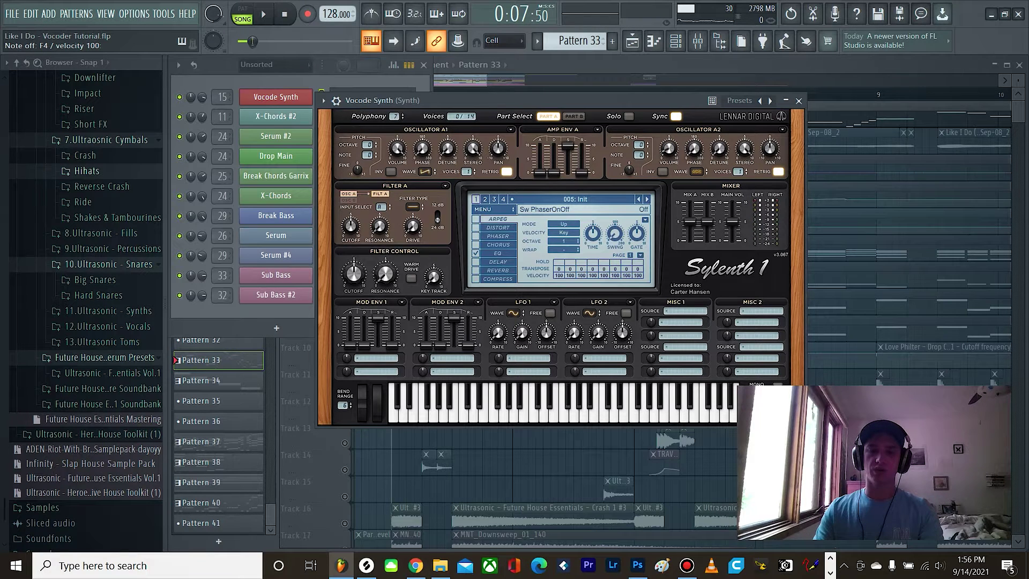
{"action": "left_click", "coordinate": [476, 236]}
{"action": "key", "text": "v"}
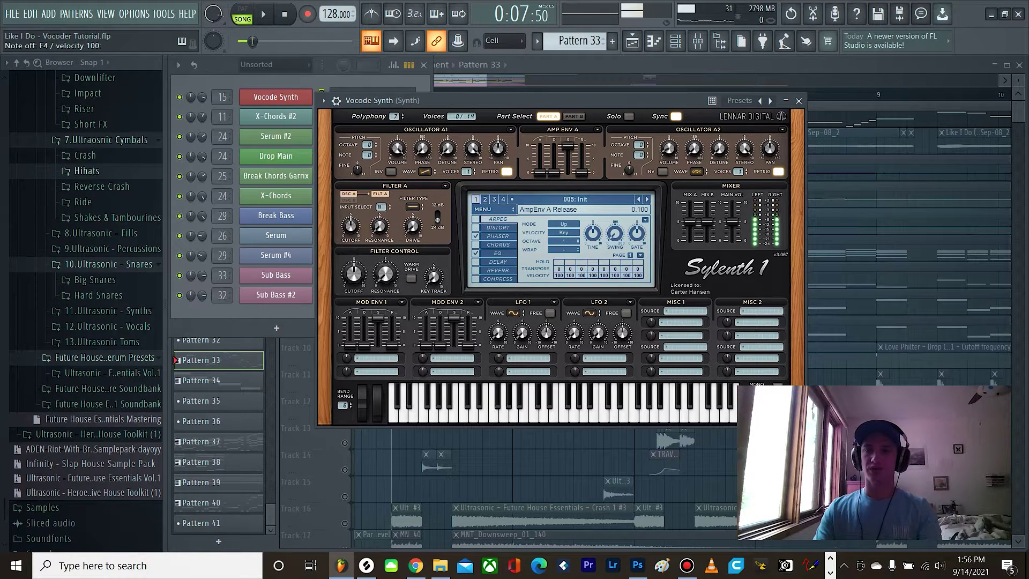
{"action": "left_click", "coordinate": [798, 100]}
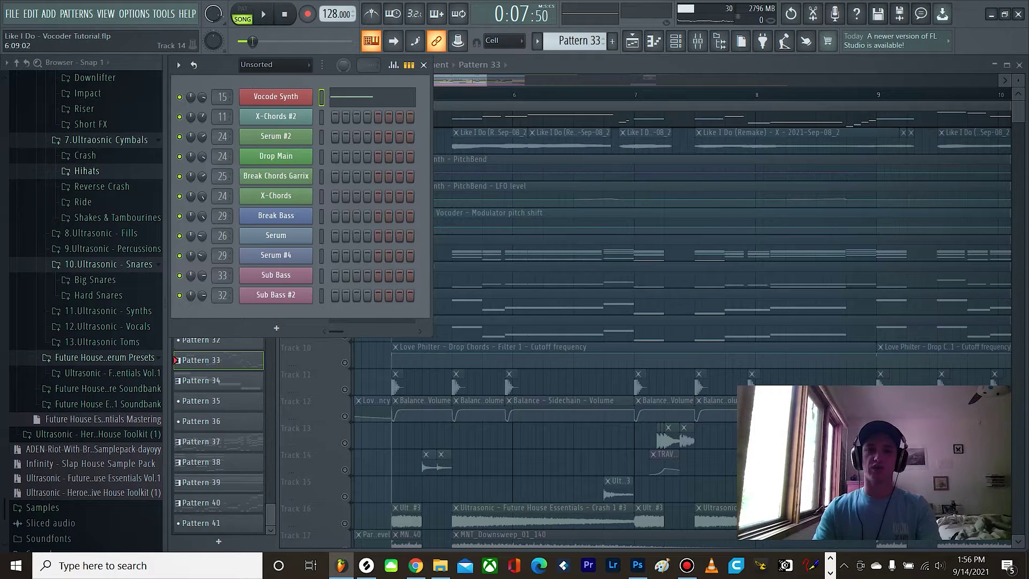
{"action": "key", "text": "F6"}
Solo Track 2 and listen to the recorded Like I Do vocal clips from bar 5
{"action": "scroll", "coordinate": [512, 143], "scroll_direction": "down", "scroll_amount": 4}
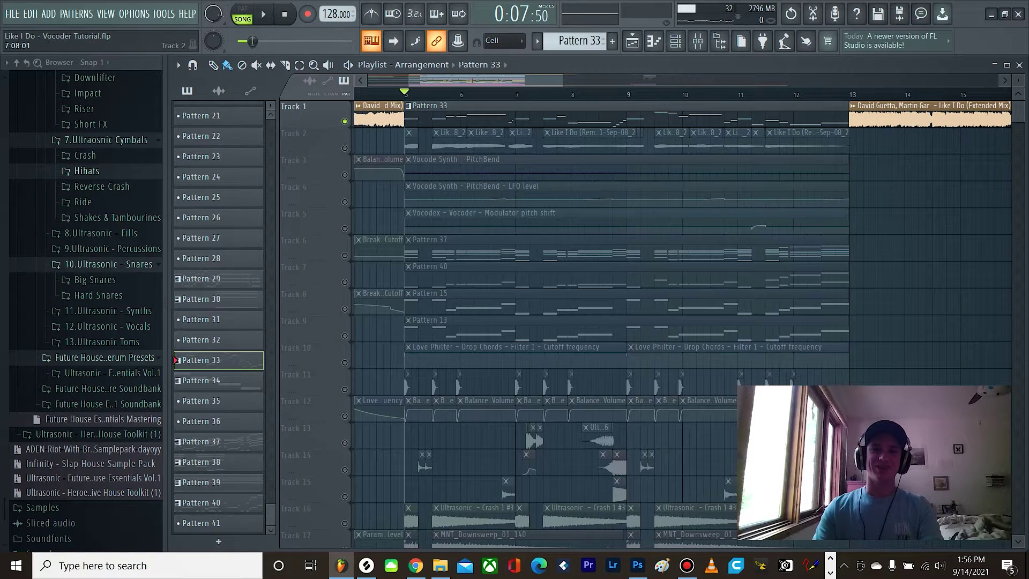
{"action": "right_click", "coordinate": [345, 148]}
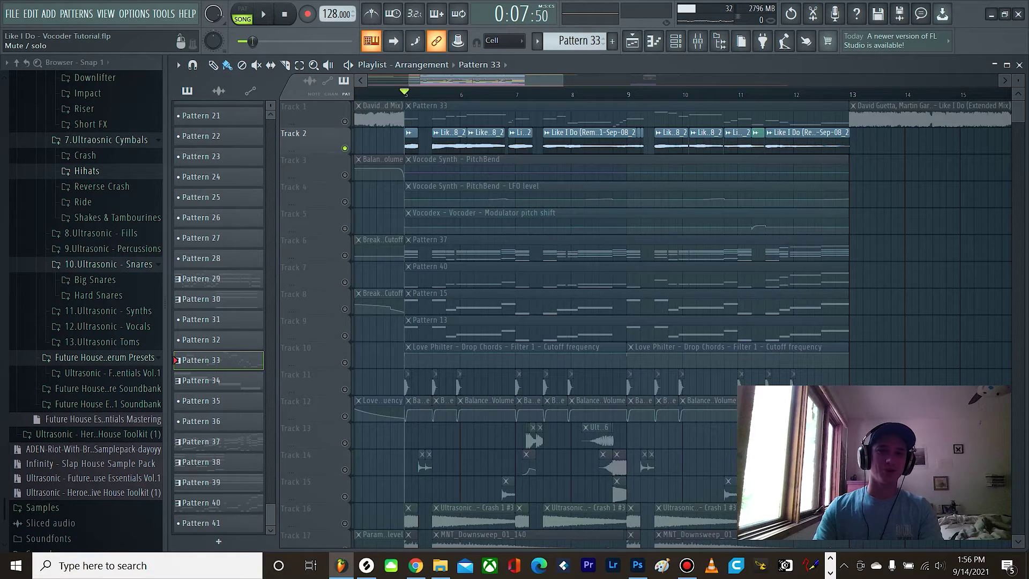
{"action": "scroll", "coordinate": [509, 166], "scroll_direction": "down", "scroll_amount": 1}
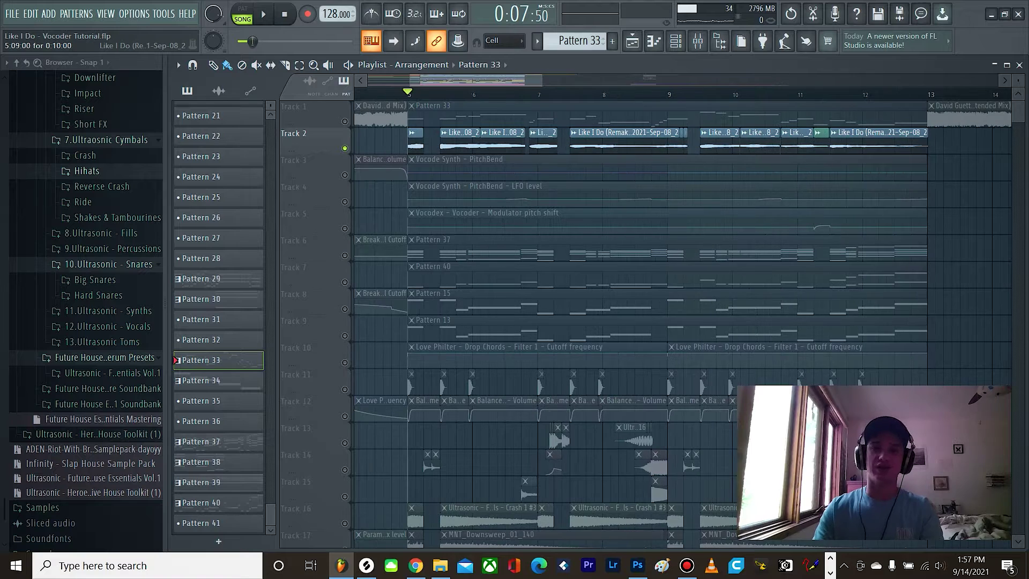
{"action": "key", "text": "space"}
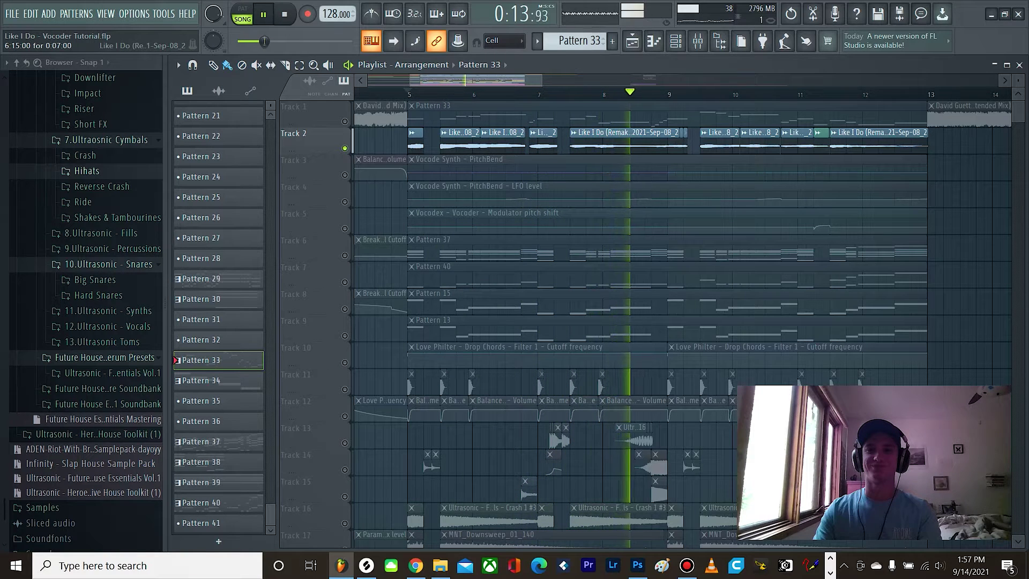
{"action": "key", "text": "space"}
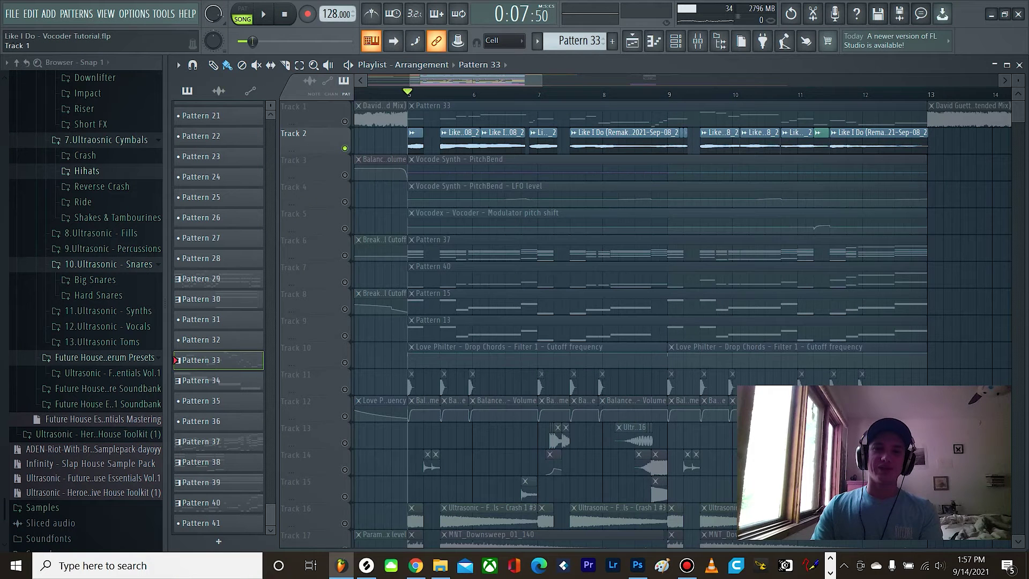
Unmute Track 1, and view the Vocodex settings on the Vocoder mixer track
{"action": "left_click", "coordinate": [345, 121]}
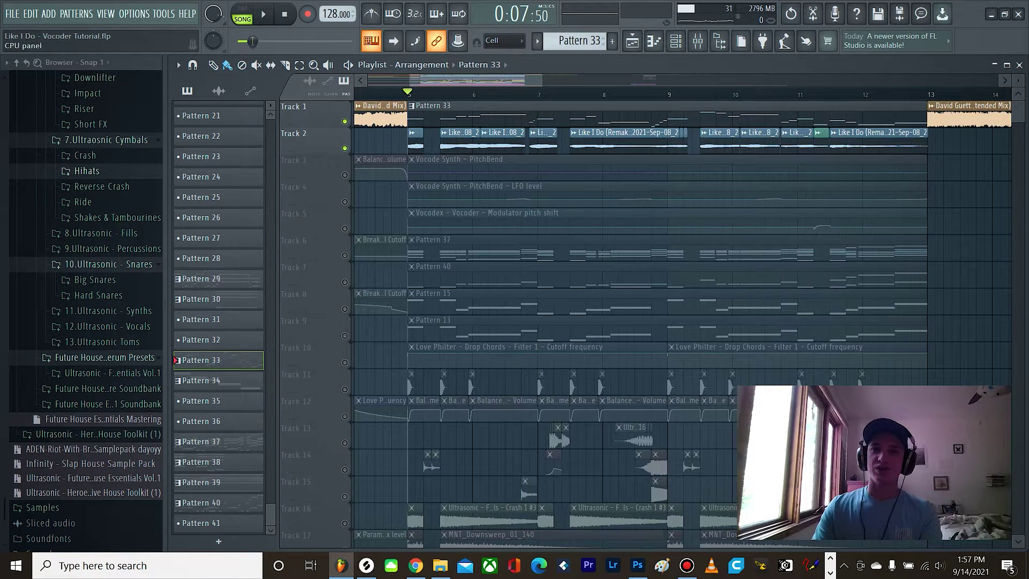
{"action": "left_click", "coordinate": [698, 41]}
{"action": "scroll", "coordinate": [550, 215], "scroll_direction": "down", "scroll_amount": 1}
{"action": "scroll", "coordinate": [550, 214], "scroll_direction": "up", "scroll_amount": 2}
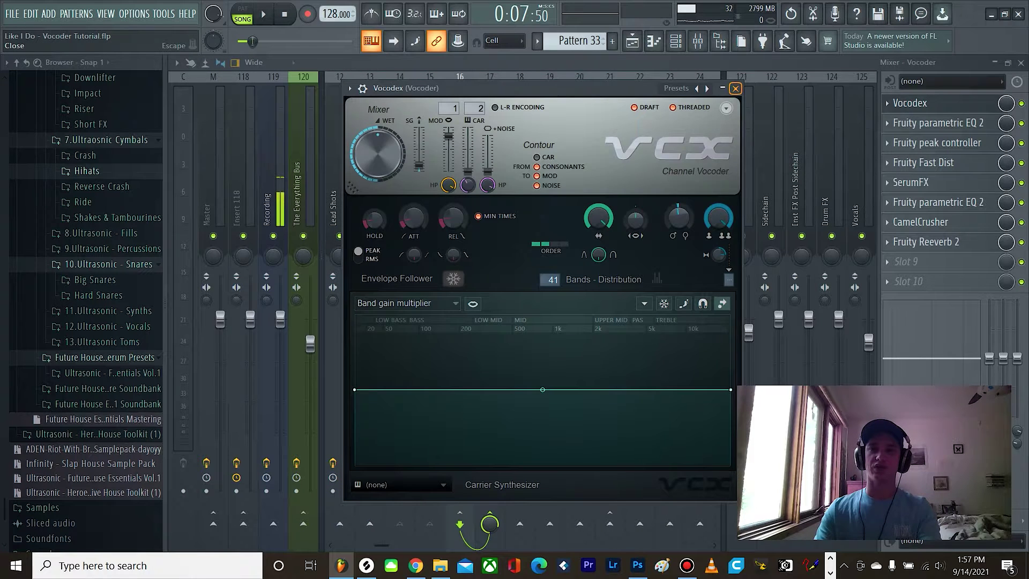
{"action": "left_click", "coordinate": [735, 88]}
Play the synth and vocal tracks together through the vocoder in the mixer, and again from the playlist
{"action": "key", "text": "space"}
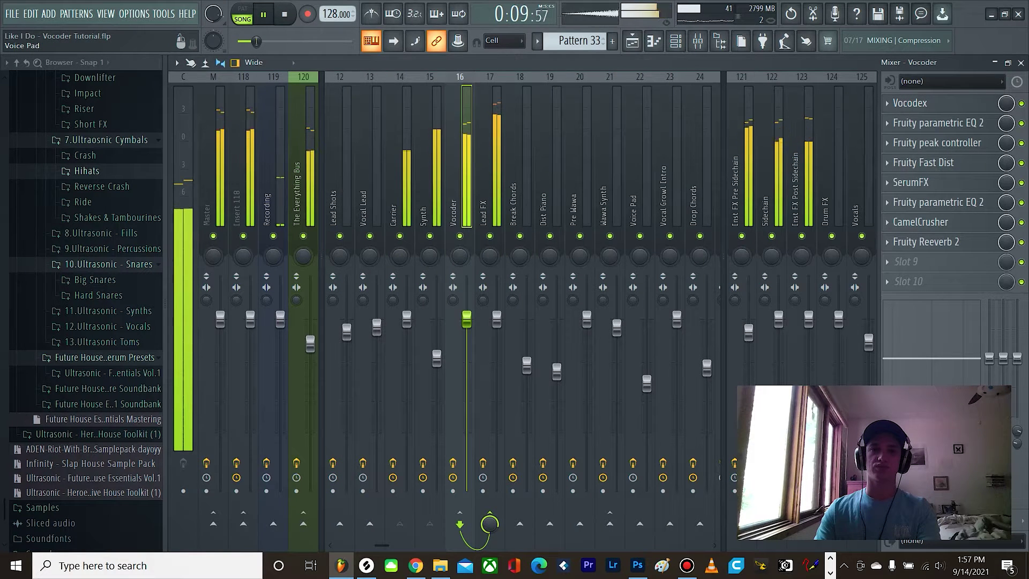
{"action": "key", "text": "space"}
{"action": "key", "text": "F5"}
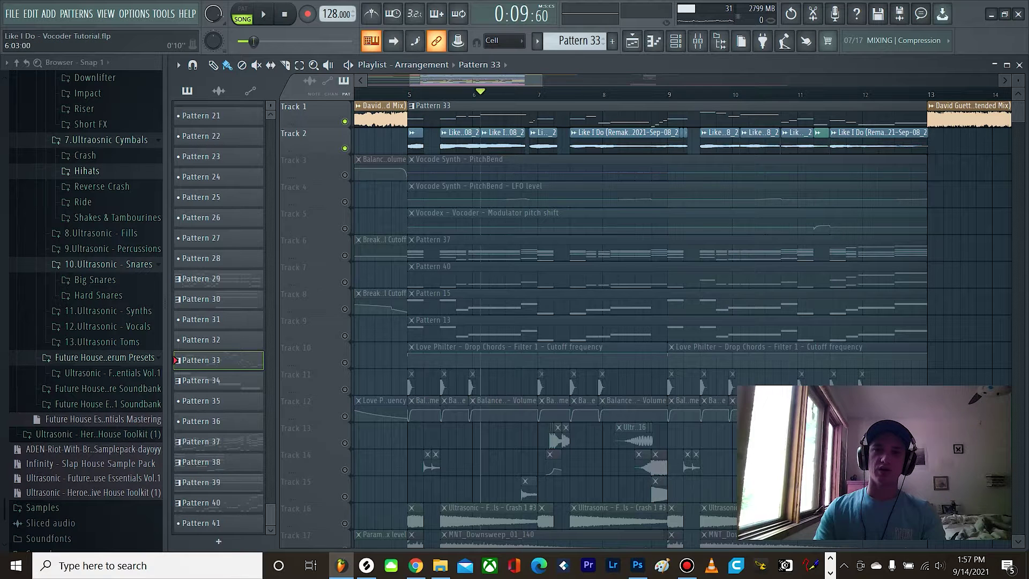
{"action": "key", "text": "space"}
{"action": "key", "text": "space"}
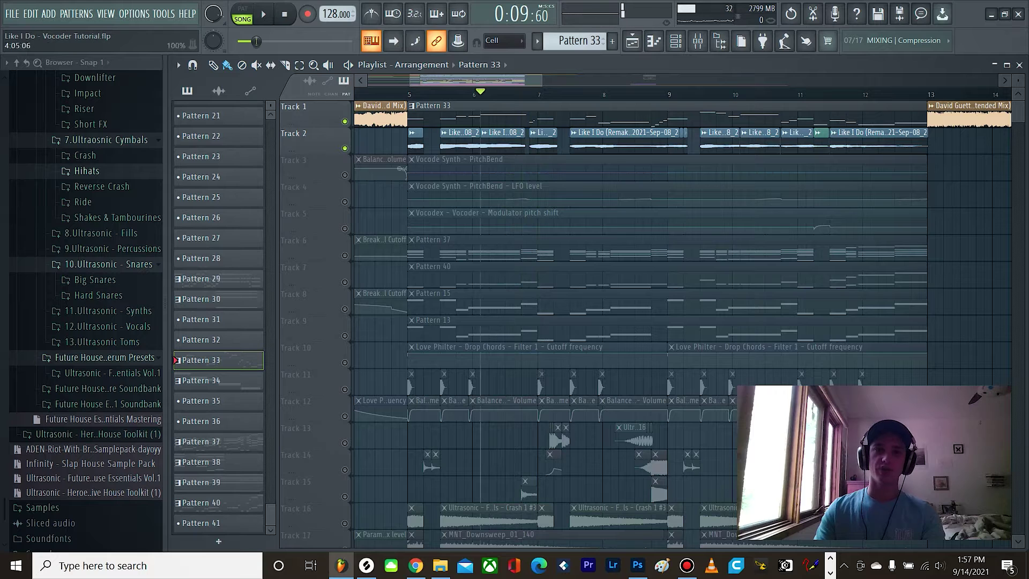
Unmute the pitch bend, LFO level and modulator pitch shift automation on Tracks 3 to 5, and listen to the effect
{"action": "left_click", "coordinate": [345, 175]}
{"action": "left_click", "coordinate": [344, 201]}
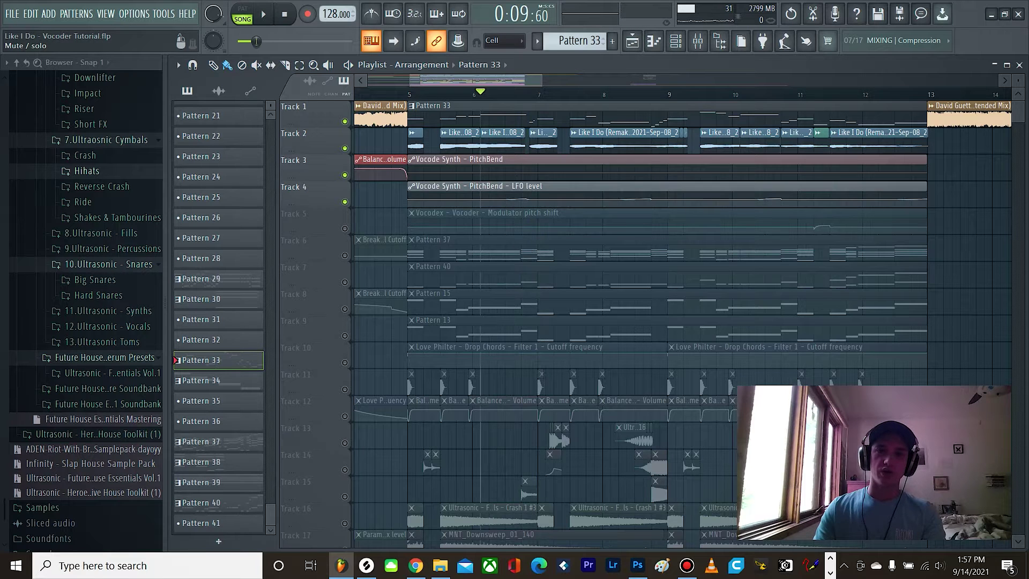
{"action": "left_click", "coordinate": [345, 228]}
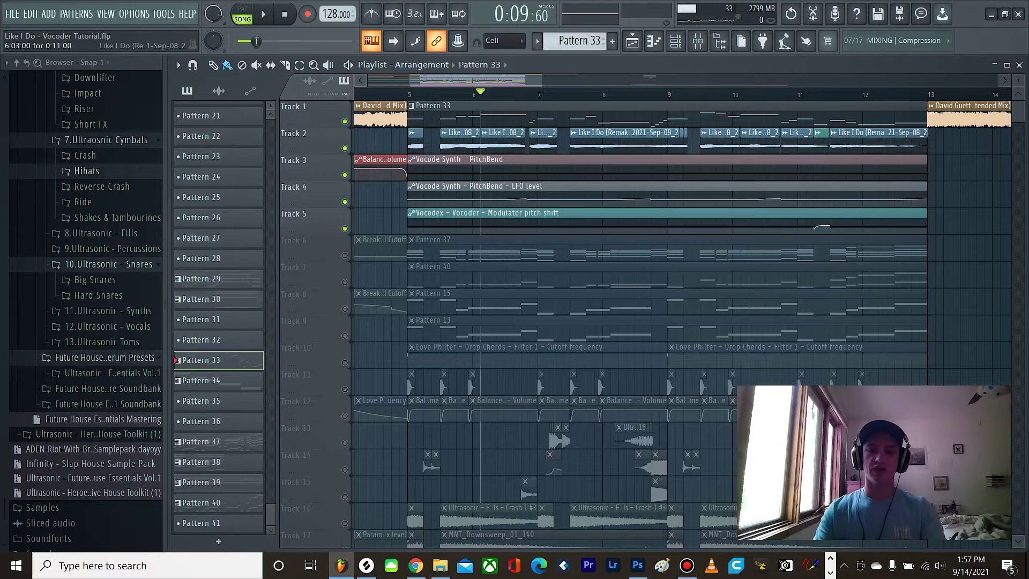
{"action": "key", "text": "space"}
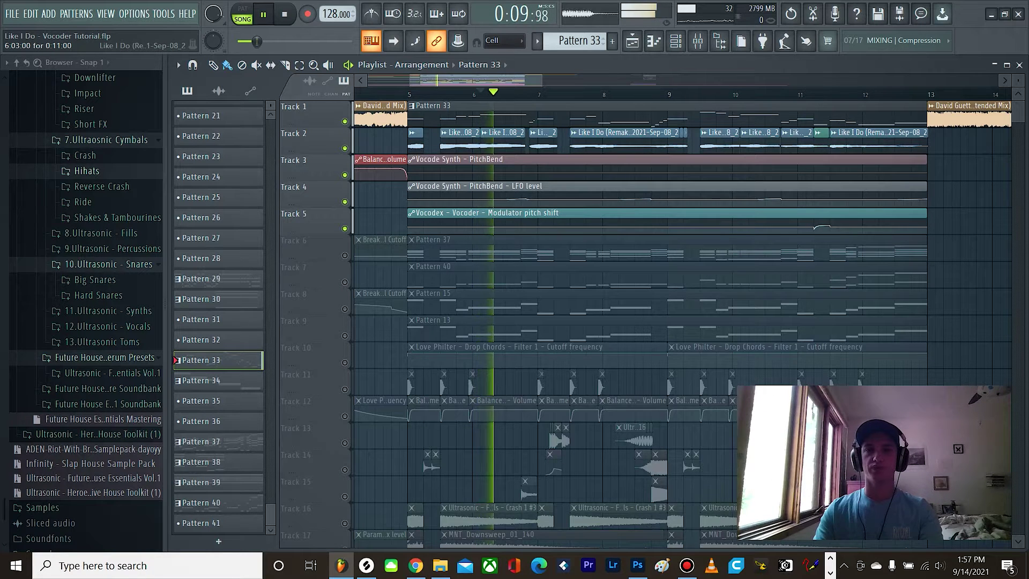
{"action": "key", "text": "space"}
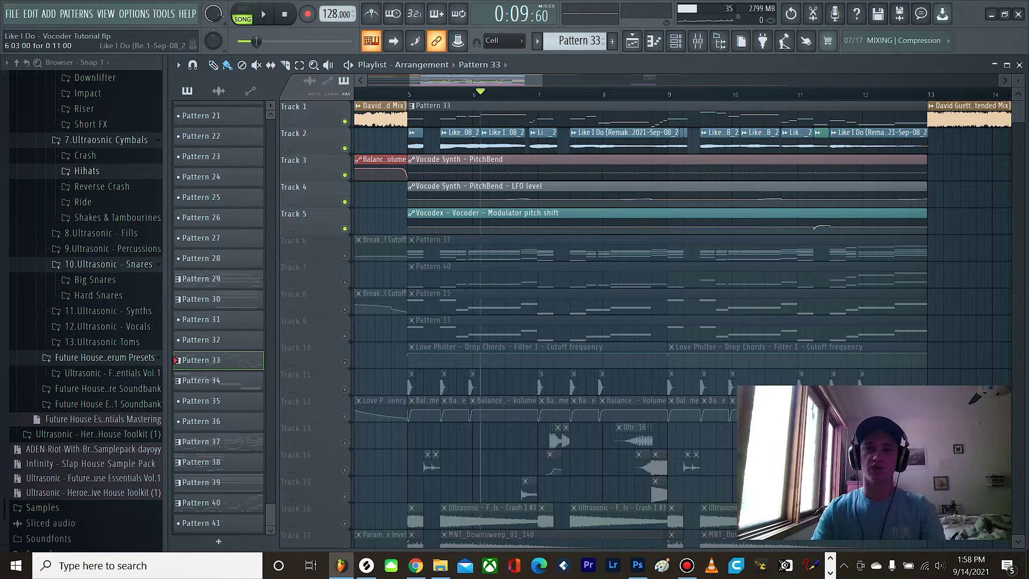
Select the Vocode Synth PitchBend automation clip on Track 3, enlarge the playlist tracks and play from bar 5
{"action": "left_click", "coordinate": [482, 160]}
{"action": "scroll", "coordinate": [482, 164], "scroll_direction": "up", "scroll_amount": 3}
{"action": "scroll", "coordinate": [482, 161], "scroll_direction": "up", "scroll_amount": 2}
{"action": "scroll", "coordinate": [482, 144], "scroll_direction": "down", "scroll_amount": 2}
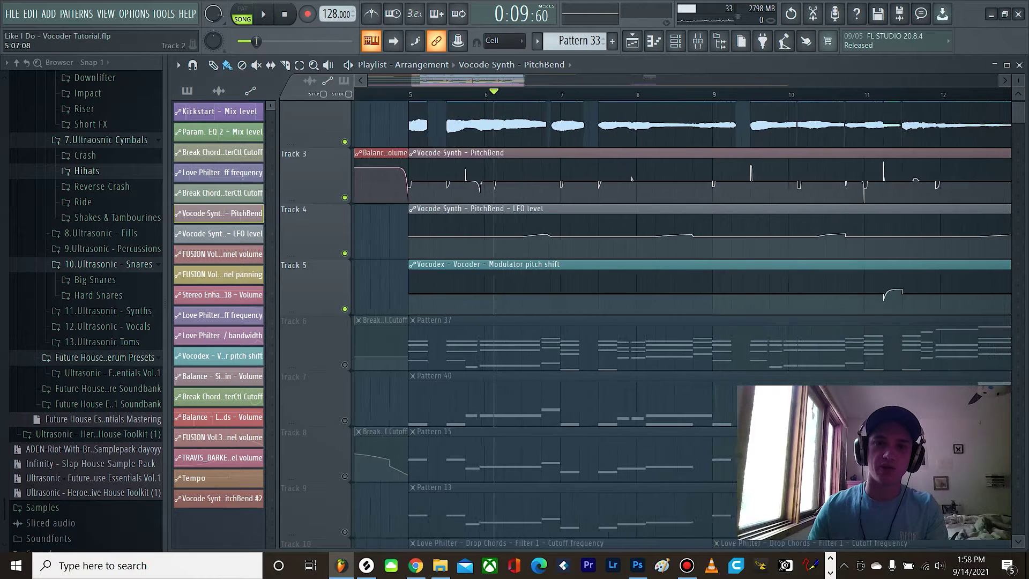
{"action": "scroll", "coordinate": [435, 132], "scroll_direction": "up", "scroll_amount": 3}
{"action": "left_click", "coordinate": [387, 94]}
{"action": "key", "text": "space"}
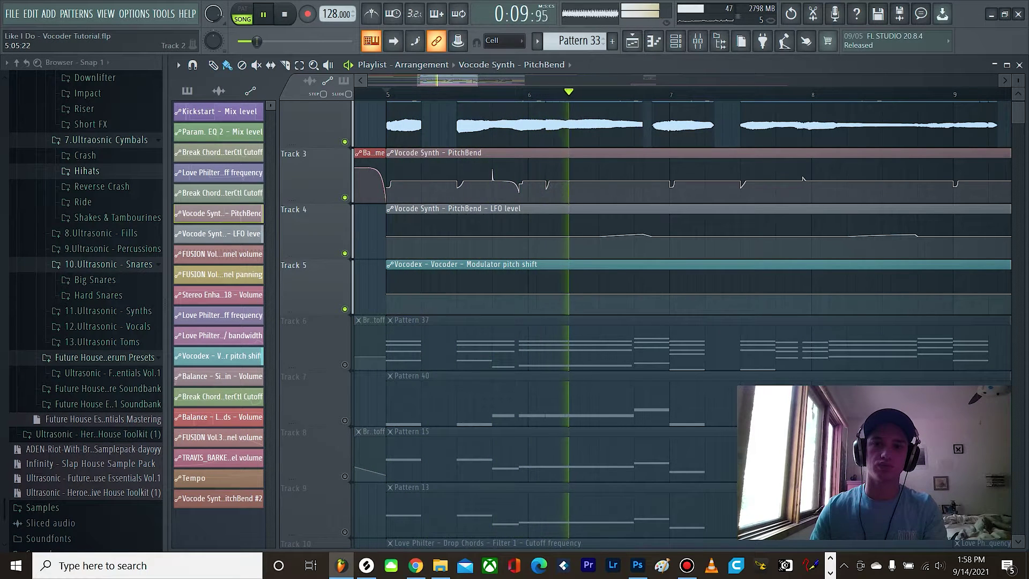
Stop playback and enable the LFO in the Vocode Synth PitchBend automation clip's settings
{"action": "key", "text": "space"}
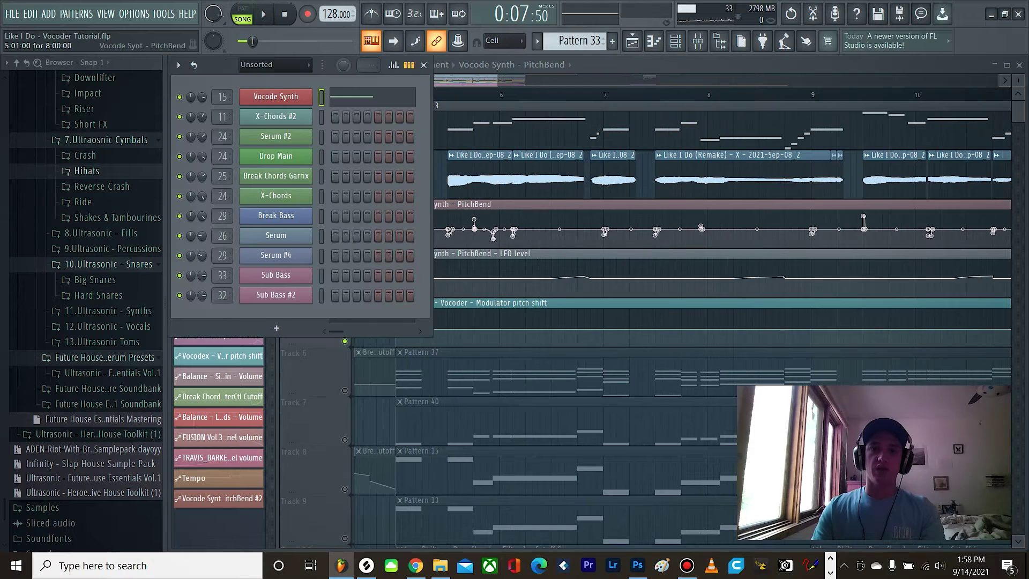
{"action": "key", "text": "F6"}
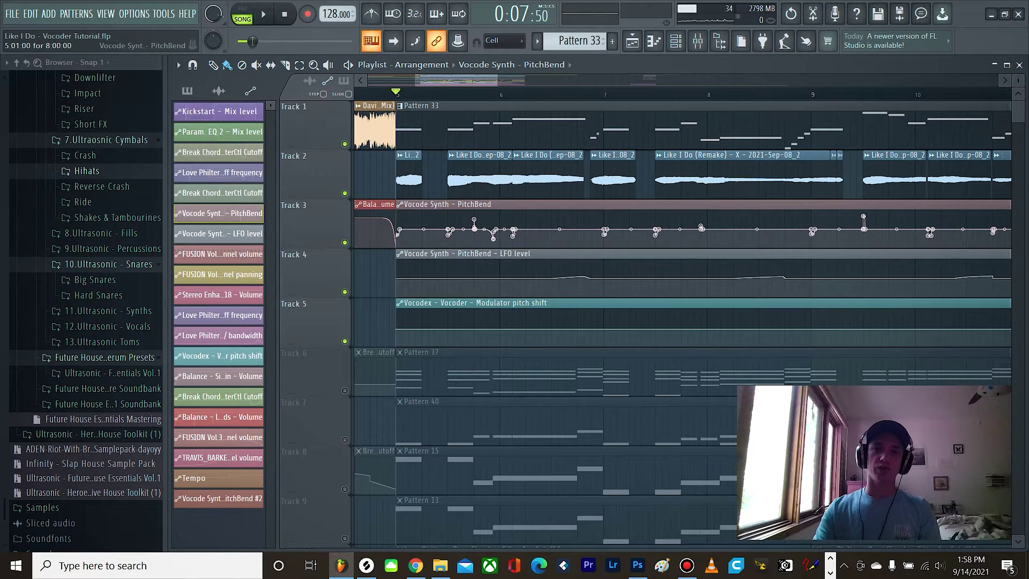
{"action": "double_click", "coordinate": [448, 204]}
{"action": "left_click_drag", "start_coordinate": [344, 127], "coordinate": [420, 110]}
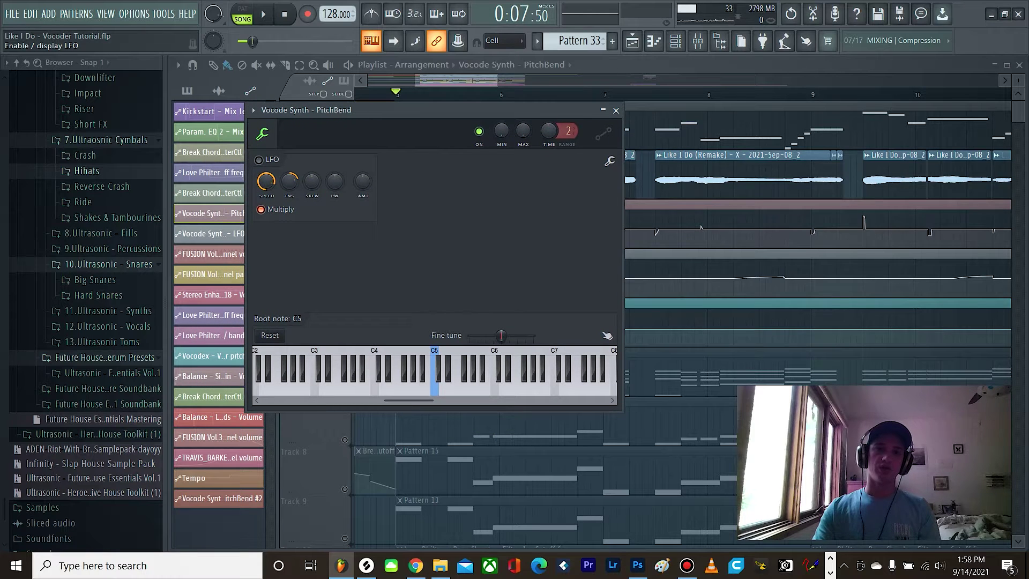
{"action": "left_click", "coordinate": [259, 160]}
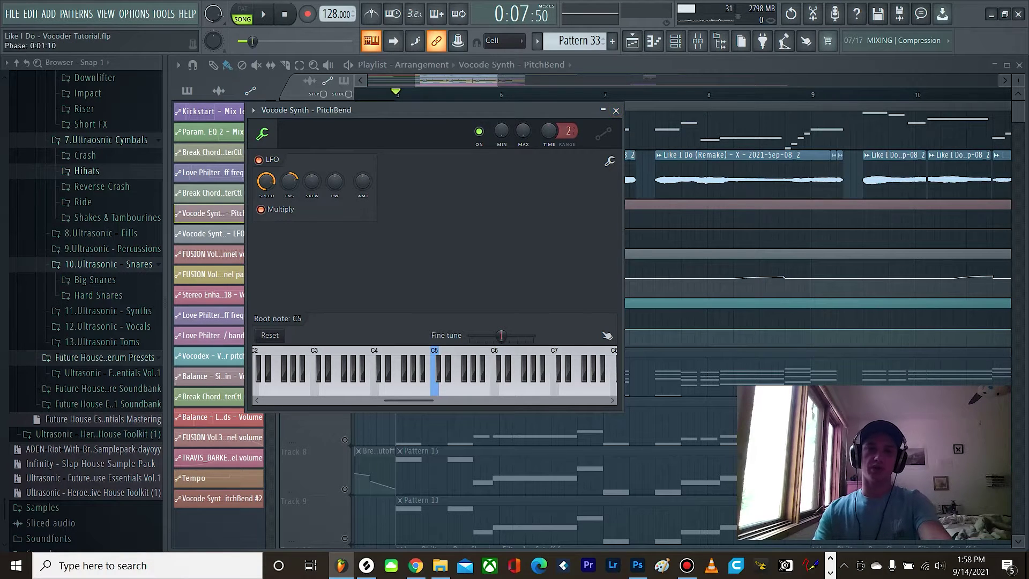
{"action": "left_click", "coordinate": [616, 110]}
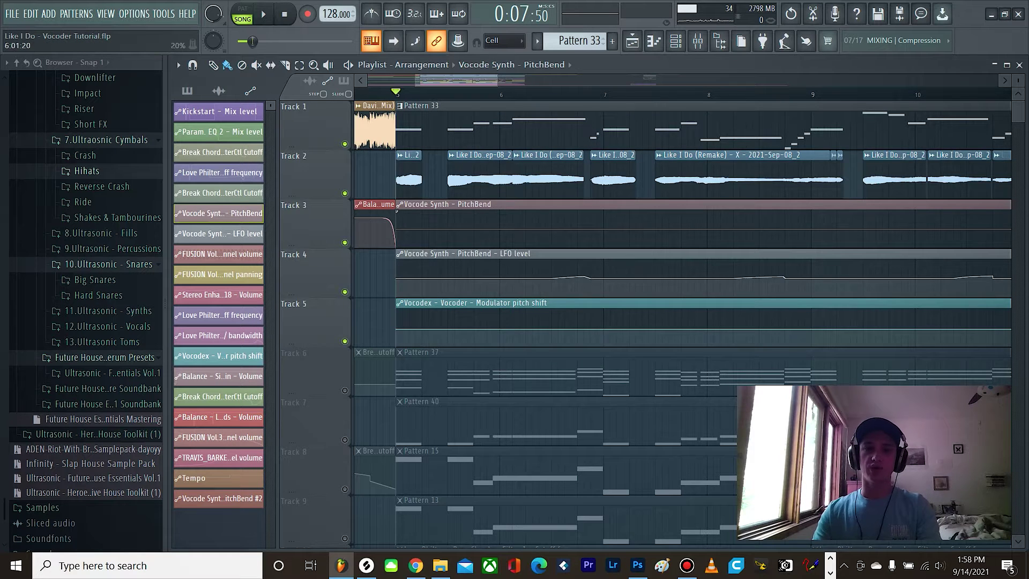
Compare the vocoder lead from bar 6 with the LFO level automation on Track 4 muted and then unmuted
{"action": "scroll", "coordinate": [691, 268], "scroll_direction": "down", "scroll_amount": 2}
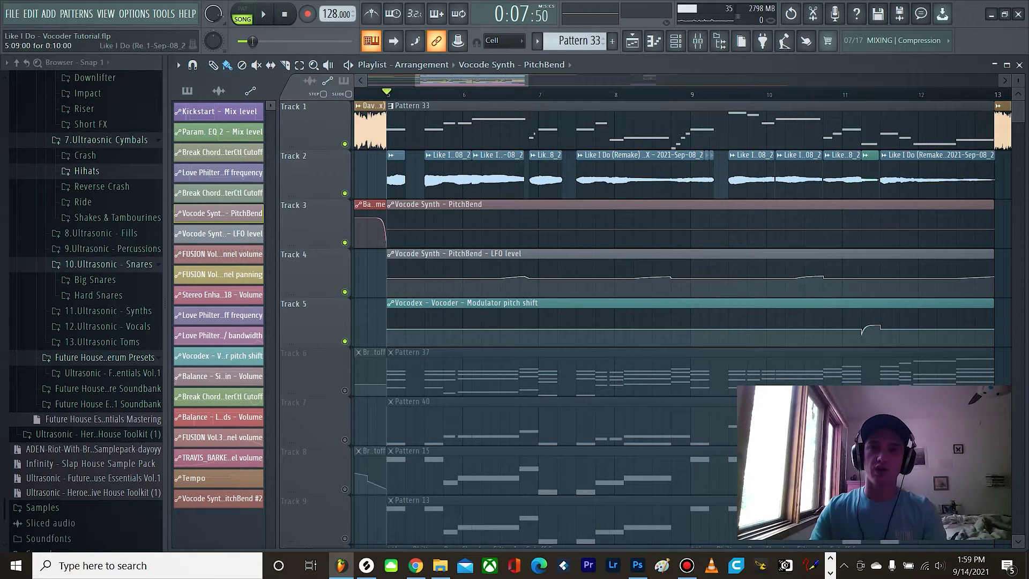
{"action": "scroll", "coordinate": [425, 95], "scroll_direction": "up", "scroll_amount": 3}
{"action": "left_click", "coordinate": [503, 94]}
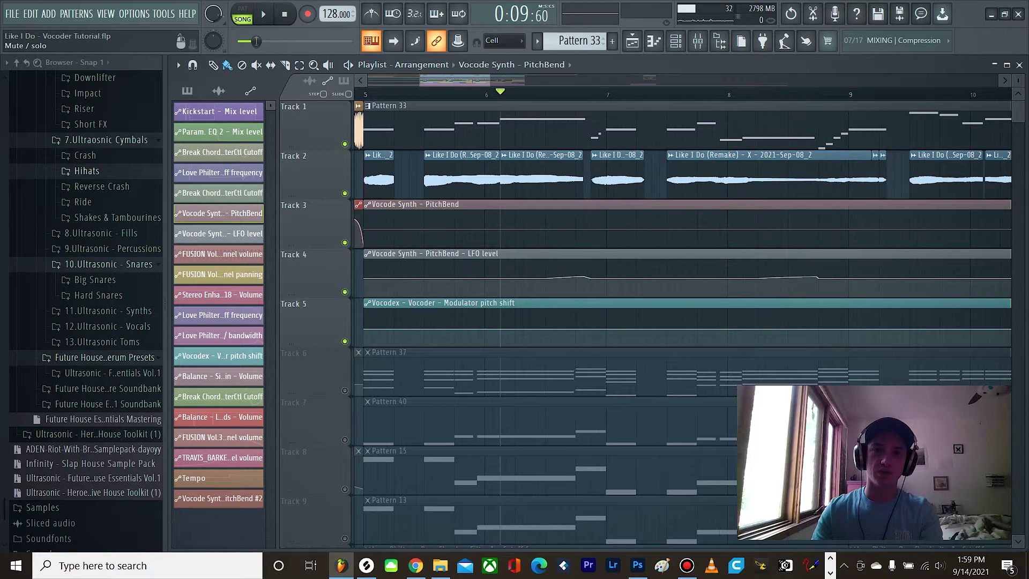
{"action": "left_click", "coordinate": [344, 292]}
{"action": "key", "text": "space"}
{"action": "key", "text": "space"}
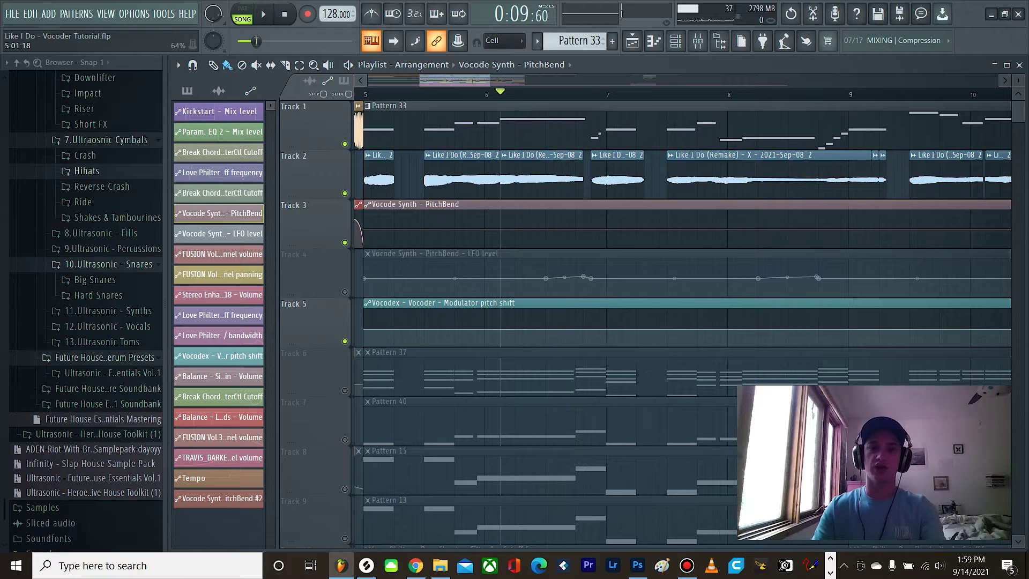
{"action": "left_click", "coordinate": [345, 292]}
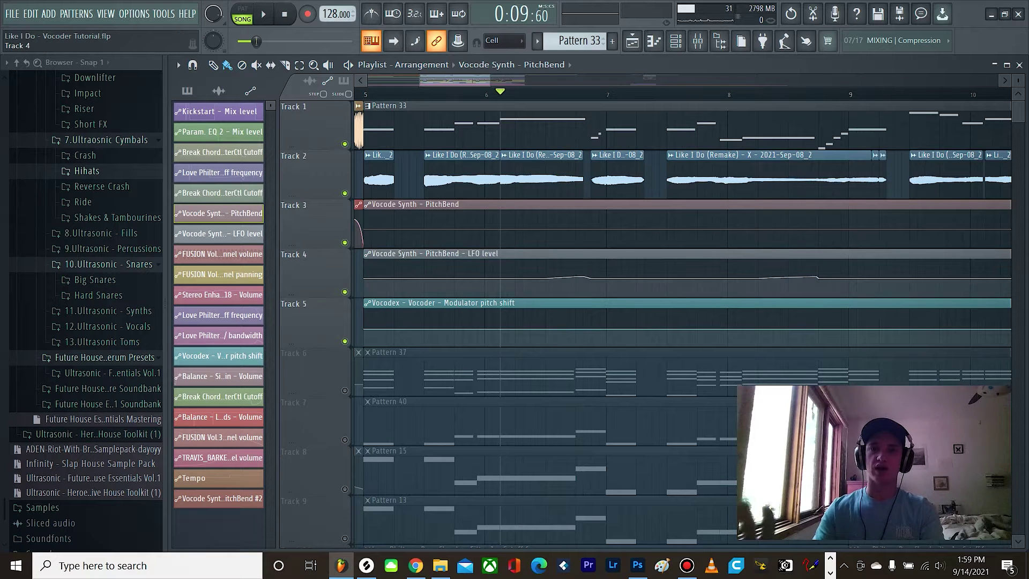
{"action": "key", "text": "space"}
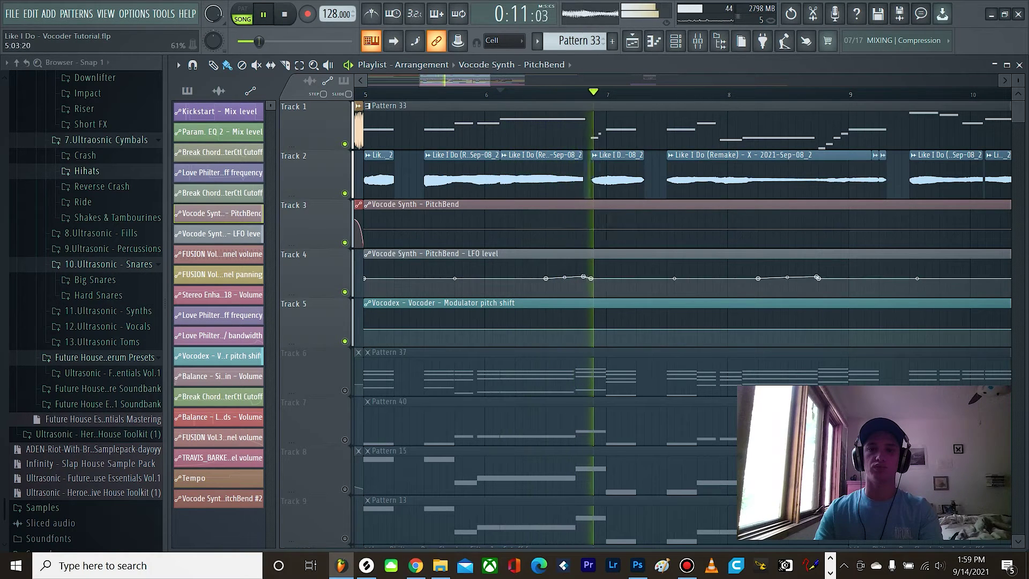
{"action": "scroll", "coordinate": [400, 272], "scroll_direction": "down", "scroll_amount": 2}
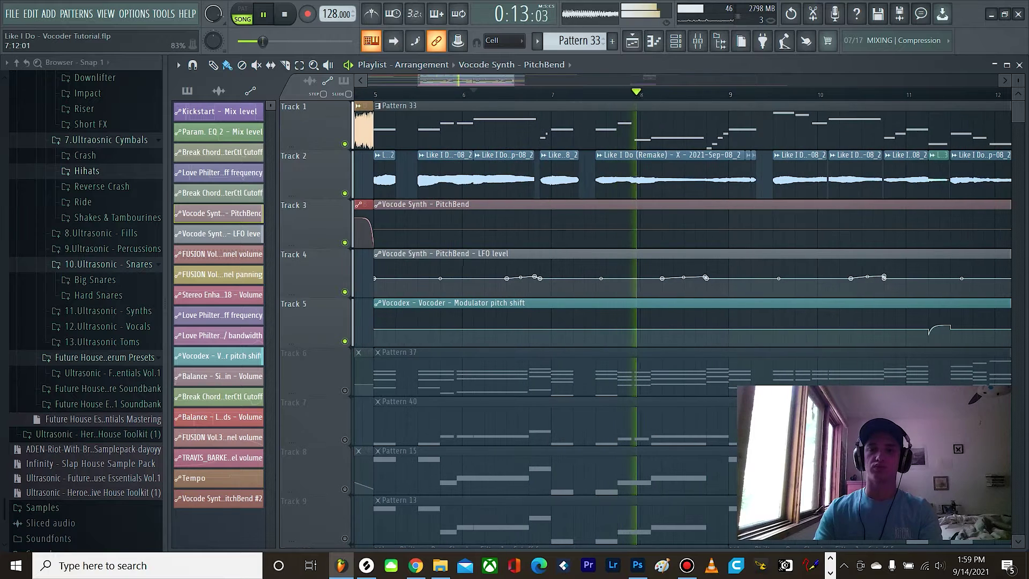
{"action": "key", "text": "space"}
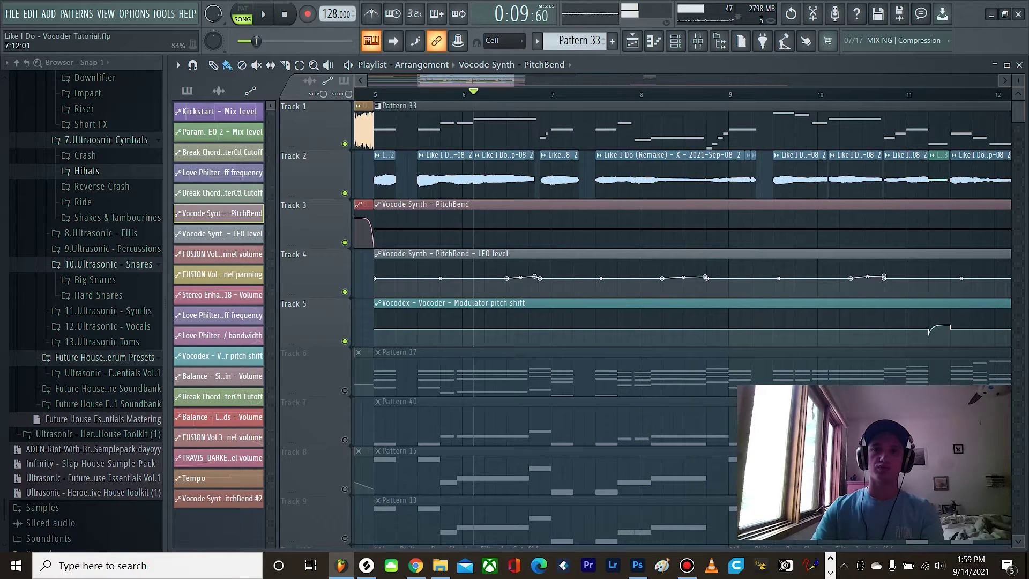
Return the playback position to bar 5 and listen to the vocoder lead with the automation on Tracks 3 to 5 active
{"action": "scroll", "coordinate": [550, 268], "scroll_direction": "down", "scroll_amount": 4}
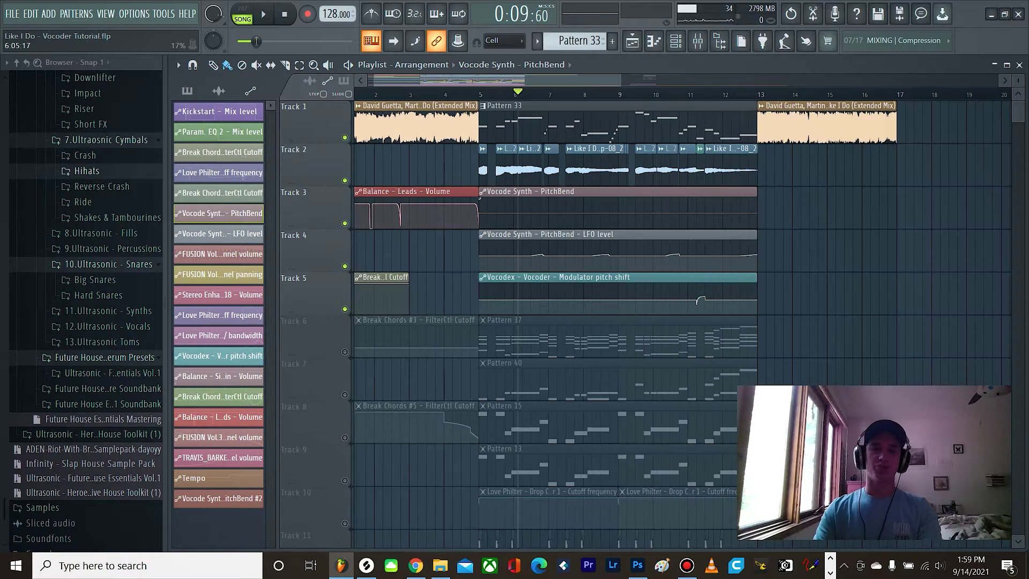
{"action": "scroll", "coordinate": [507, 268], "scroll_direction": "up", "scroll_amount": 3}
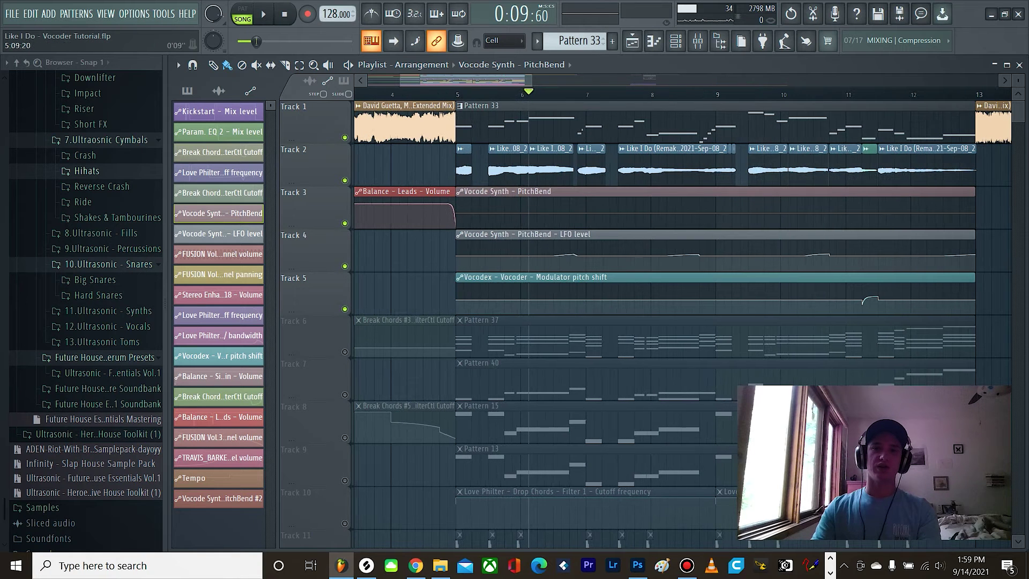
{"action": "left_click", "coordinate": [458, 95]}
{"action": "scroll", "coordinate": [499, 125], "scroll_direction": "down", "scroll_amount": 2}
{"action": "scroll", "coordinate": [498, 125], "scroll_direction": "up", "scroll_amount": 1}
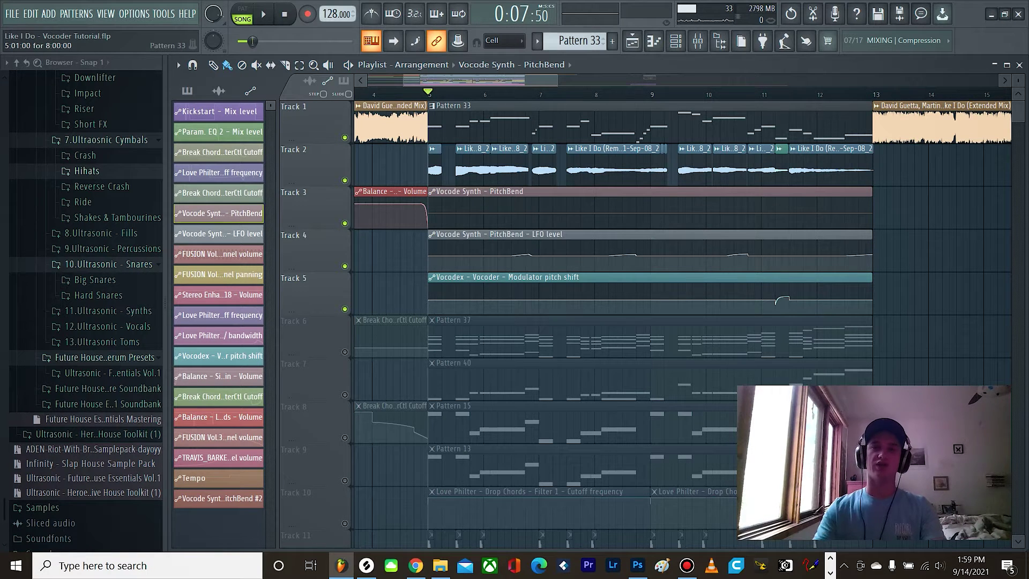
{"action": "key", "text": "space"}
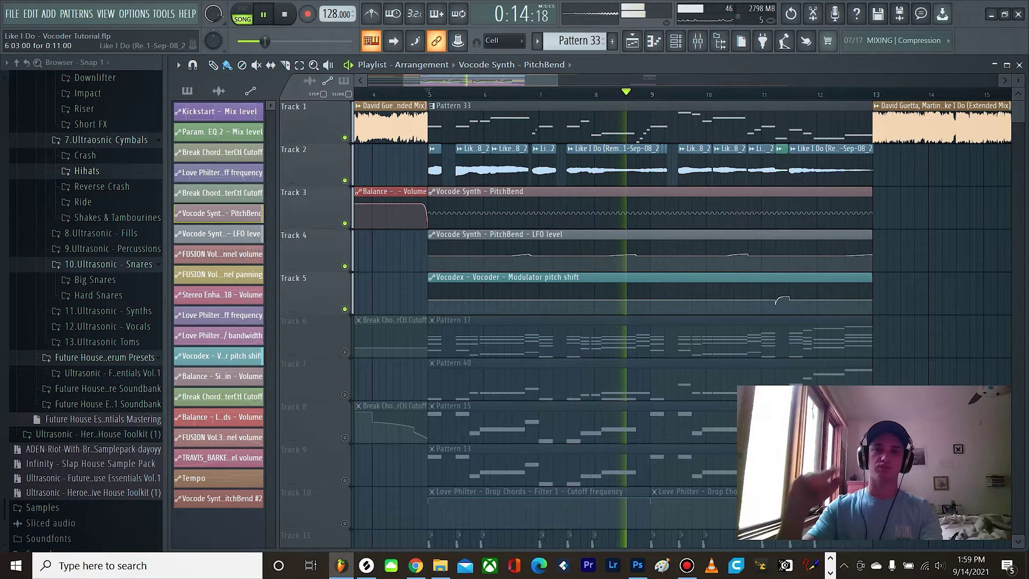
{"action": "key", "text": "space"}
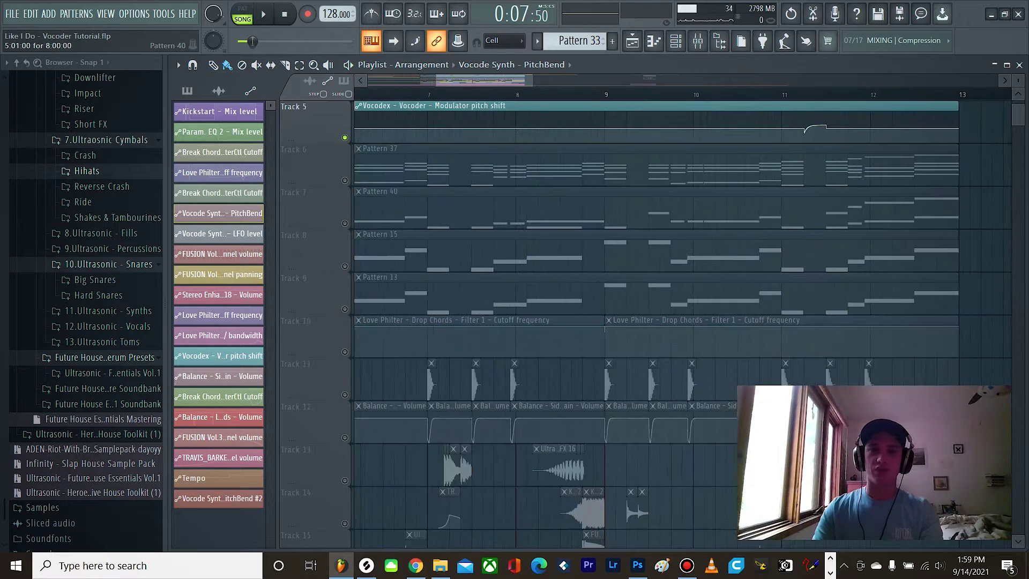
Solo Track 6, select Pattern 37 and play it from bar 5
{"action": "scroll", "coordinate": [770, 209], "scroll_direction": "down", "scroll_amount": 3}
{"action": "scroll", "coordinate": [531, 169], "scroll_direction": "up", "scroll_amount": 2}
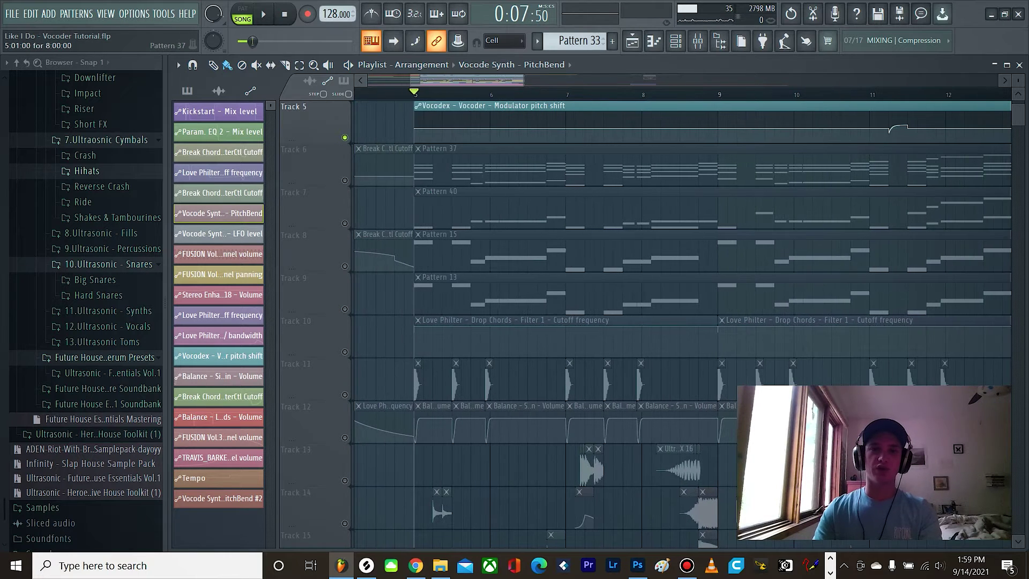
{"action": "right_click", "coordinate": [345, 181]}
{"action": "left_click", "coordinate": [433, 169]}
{"action": "key", "text": "space"}
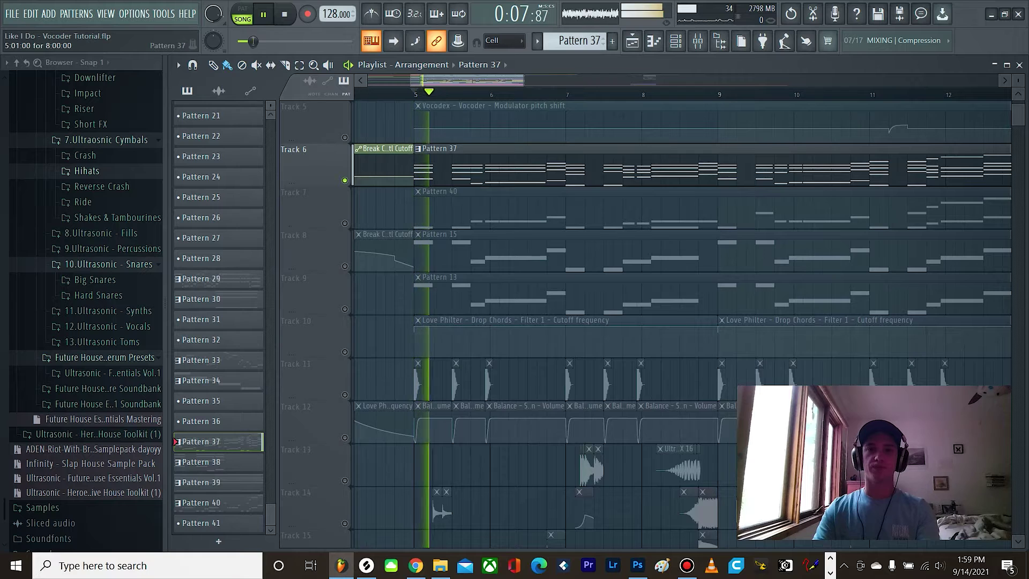
{"action": "scroll", "coordinate": [379, 206], "scroll_direction": "down", "scroll_amount": 1}
{"action": "scroll", "coordinate": [401, 209], "scroll_direction": "down", "scroll_amount": 1}
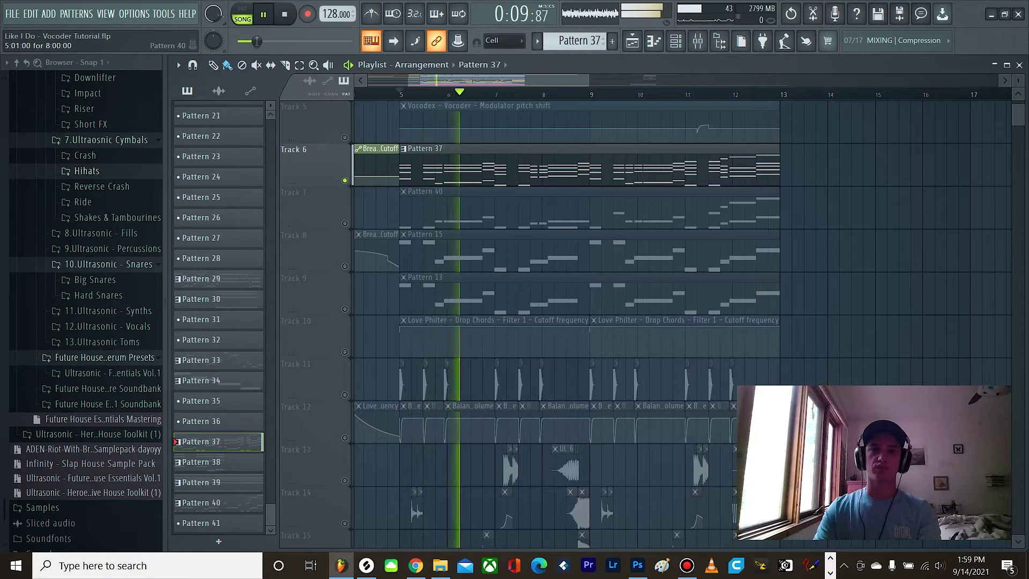
{"action": "key", "text": "space"}
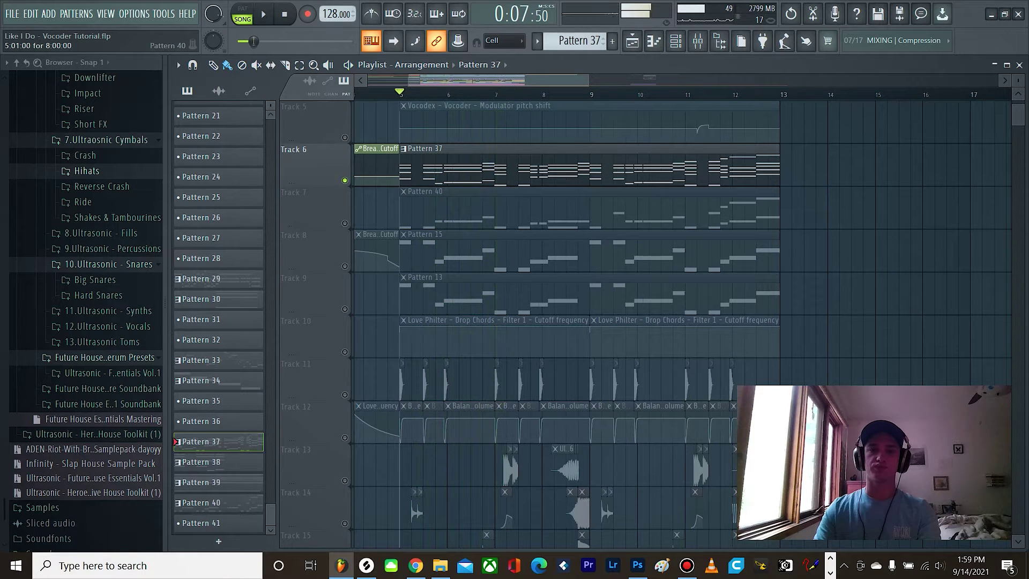
Audition the layered channels of Pattern 37 in the channel rack, toggling the mute/solo state of the Serum #2 channel
{"action": "key", "text": "F9"}
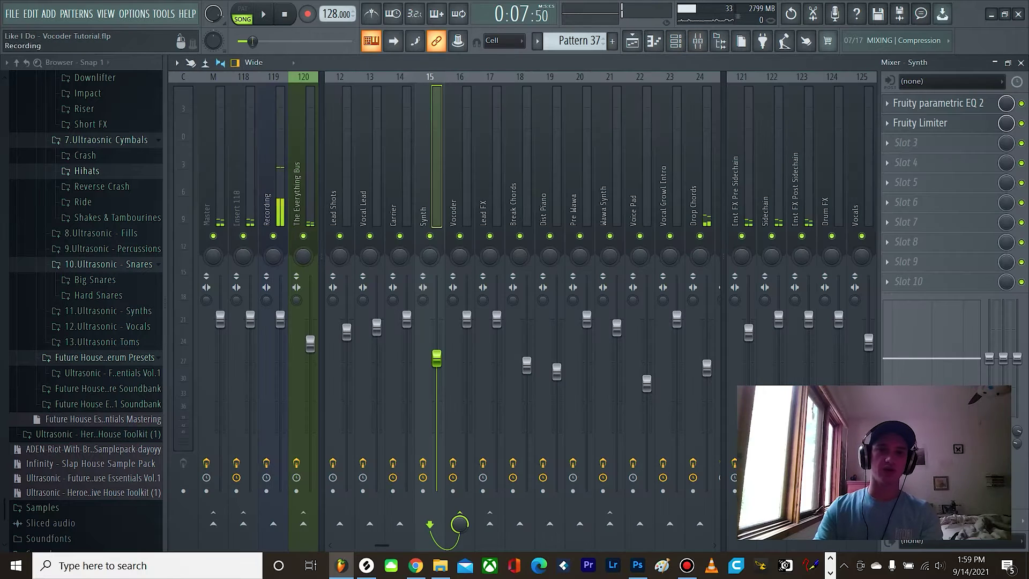
{"action": "key", "text": "F9"}
{"action": "key", "text": "F6"}
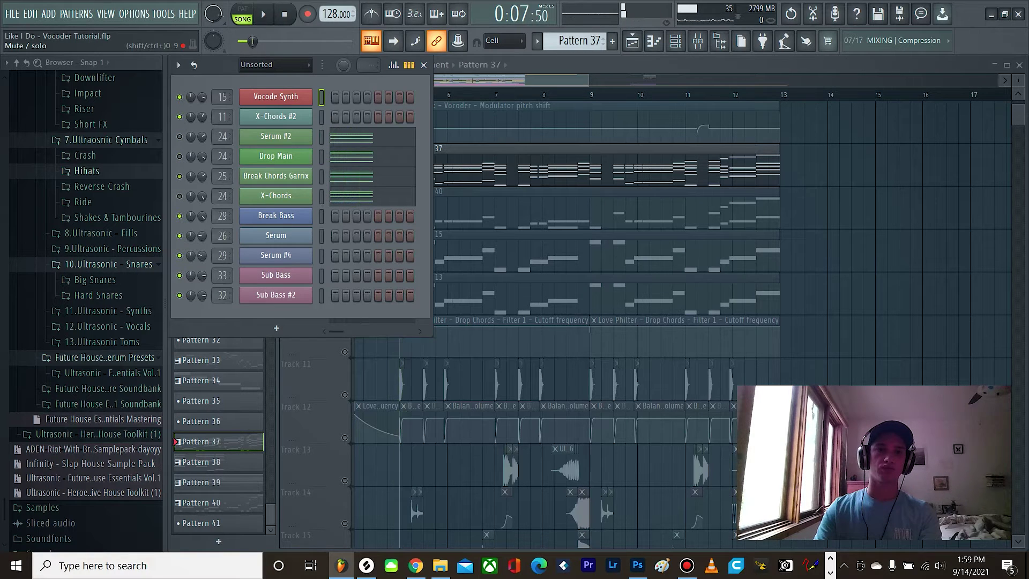
{"action": "key", "text": "space"}
{"action": "key", "text": "space"}
{"action": "right_click", "coordinate": [179, 141]}
{"action": "left_click", "coordinate": [197, 150]}
{"action": "right_click", "coordinate": [178, 138]}
{"action": "left_click", "coordinate": [197, 145]}
{"action": "left_click", "coordinate": [424, 65]}
Solo Track 7, select Pattern 40 and play it on its own from bar 5
{"action": "scroll", "coordinate": [639, 212], "scroll_direction": "up", "scroll_amount": 1}
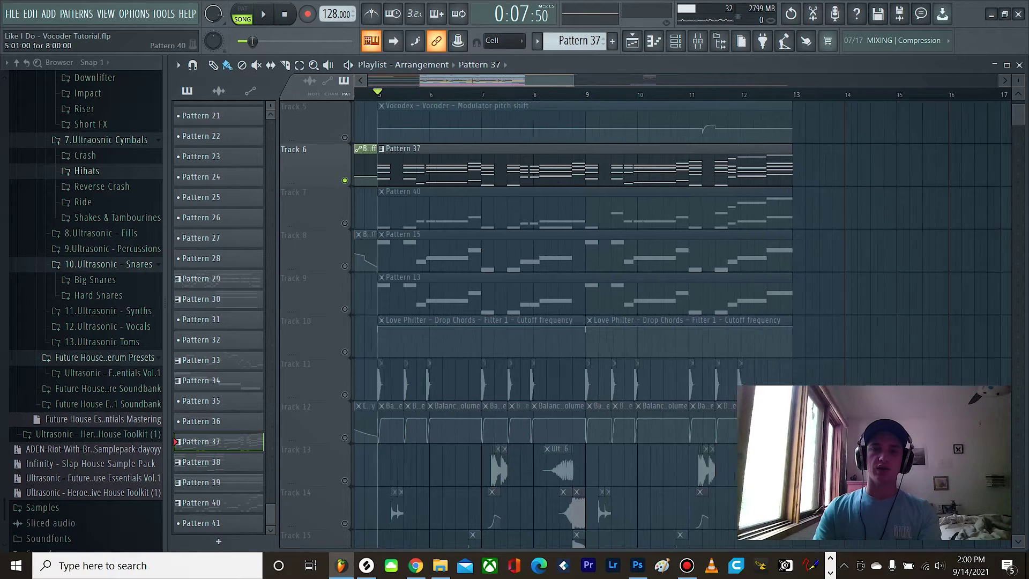
{"action": "scroll", "coordinate": [639, 241], "scroll_direction": "up", "scroll_amount": 2}
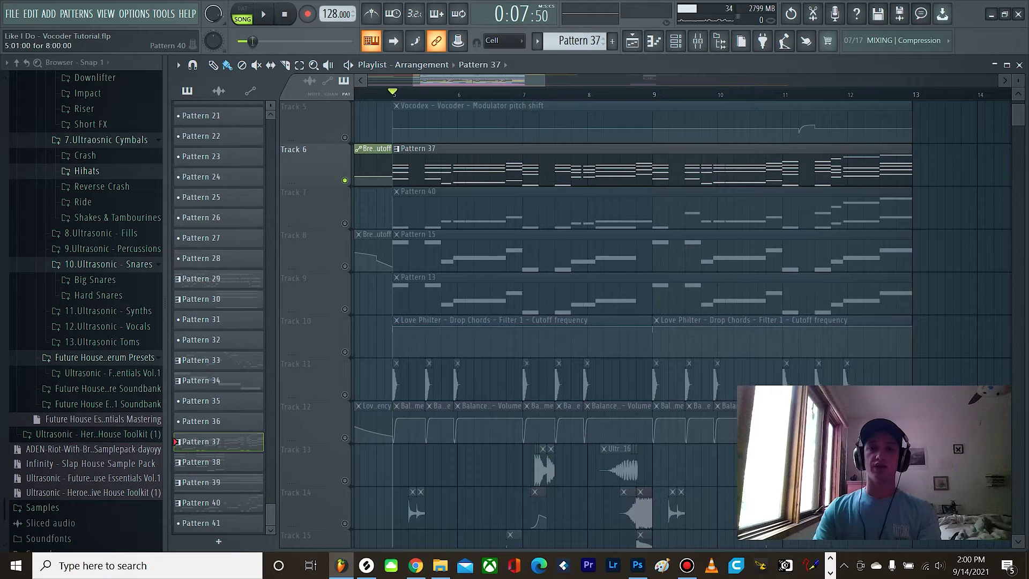
{"action": "right_click", "coordinate": [345, 223]}
{"action": "left_click", "coordinate": [429, 209]}
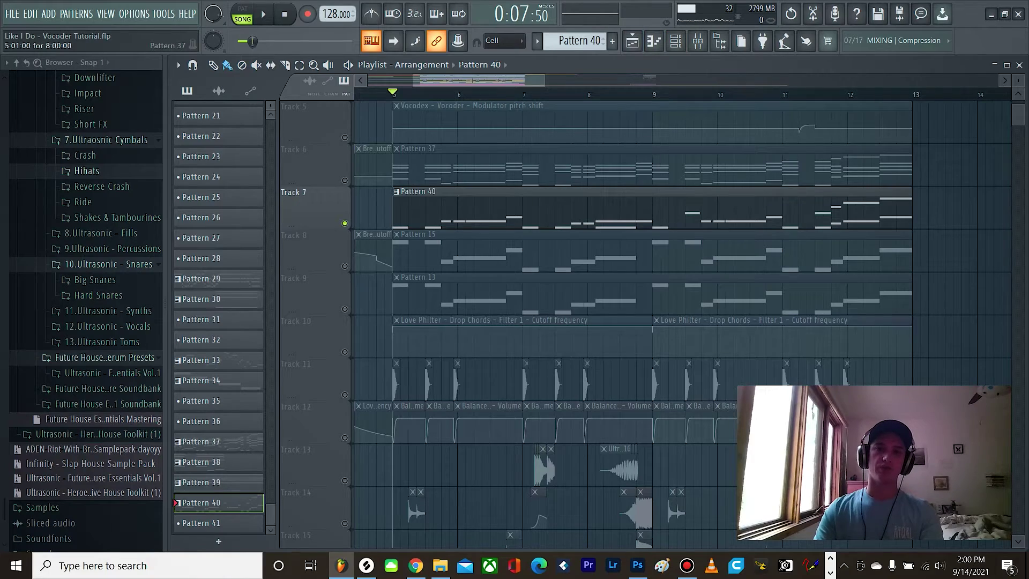
{"action": "key", "text": "space"}
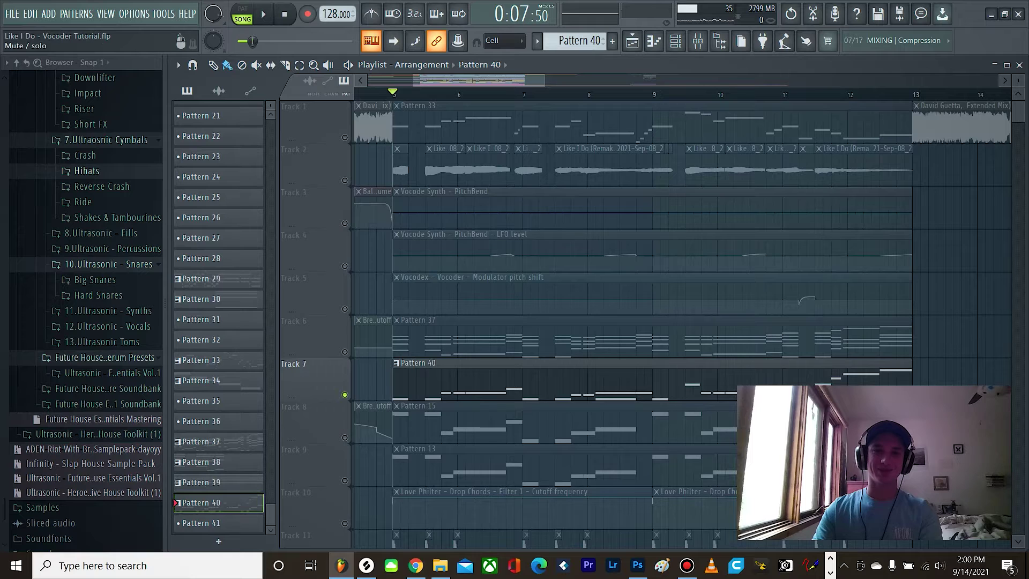
Unmute the pitch bend and LFO level automation on Tracks 3 and 4, and play them with Pattern 40
{"action": "left_click", "coordinate": [345, 224]}
{"action": "left_click", "coordinate": [345, 267]}
{"action": "key", "text": "space"}
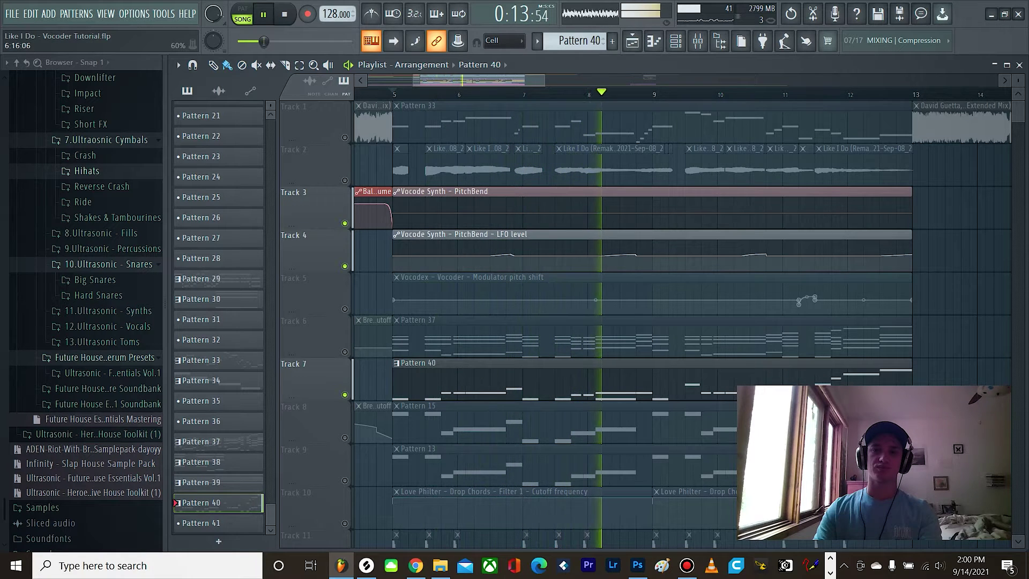
{"action": "key", "text": "space"}
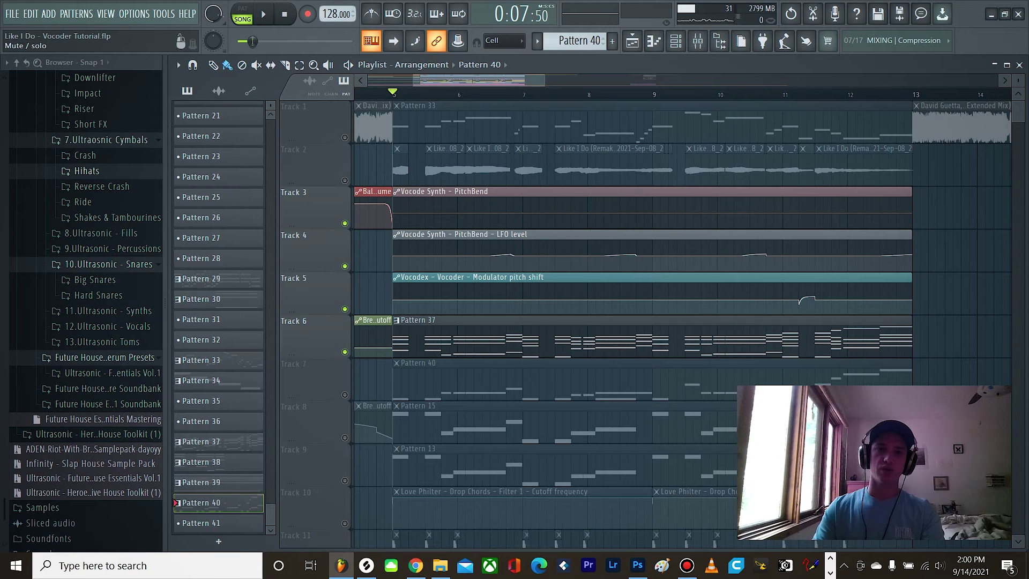
Unmute the vocals on Track 2 and Pattern 33 on Track 1, and play the vocoder lead together with Pattern 37
{"action": "left_click", "coordinate": [345, 181]}
{"action": "left_click", "coordinate": [345, 138]}
{"action": "scroll", "coordinate": [457, 124], "scroll_direction": "down", "scroll_amount": 2}
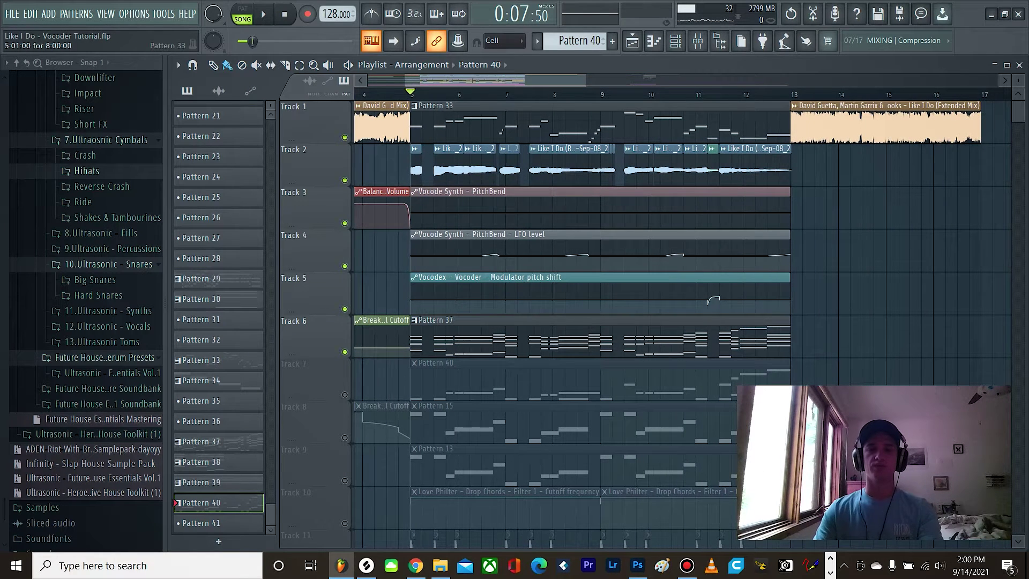
{"action": "key", "text": "space"}
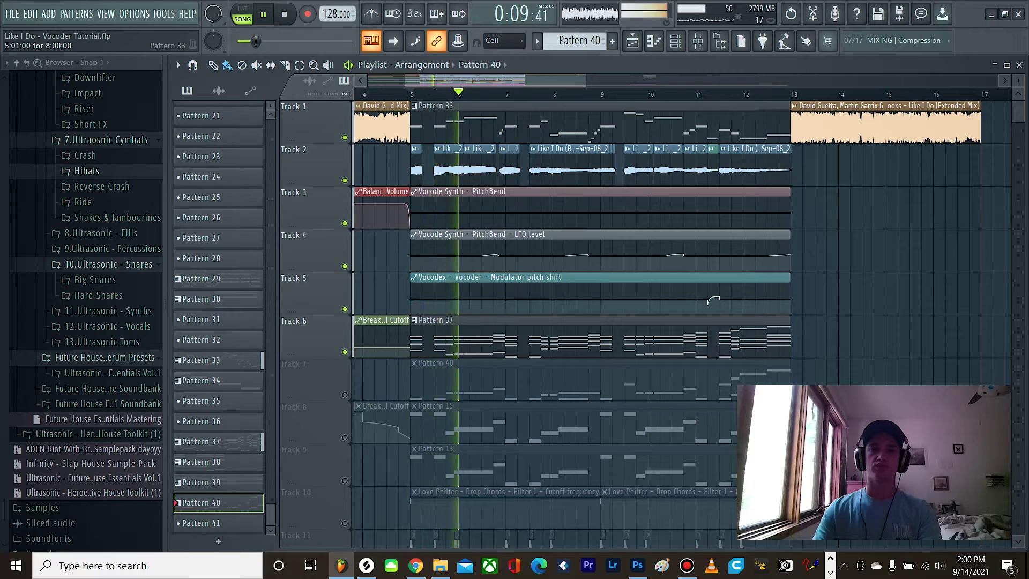
{"action": "key", "text": "space"}
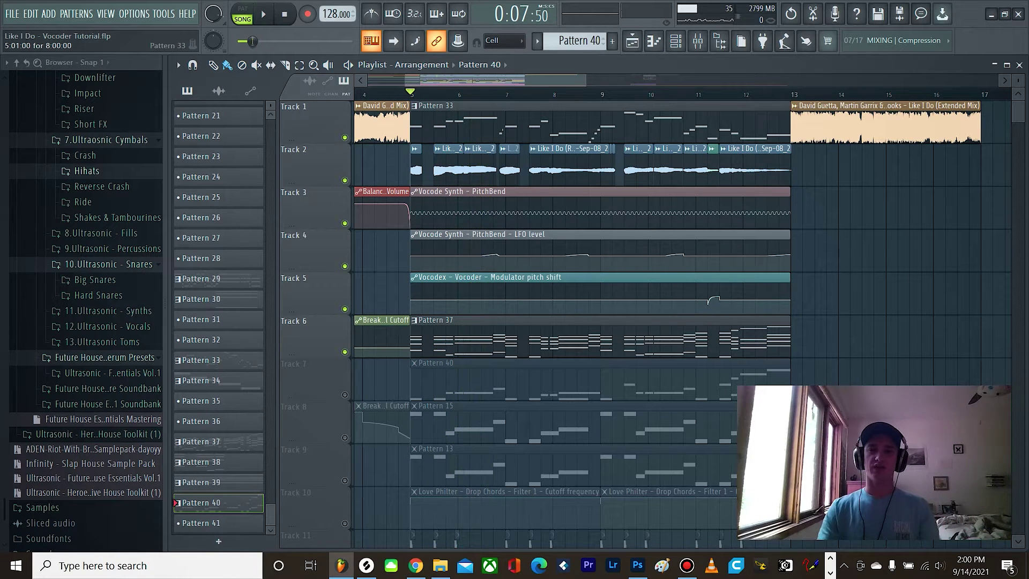
Unmute Track 7 and play Pattern 40 together with the vocoder lead and Pattern 37 from bar 5
{"action": "left_click", "coordinate": [344, 395]}
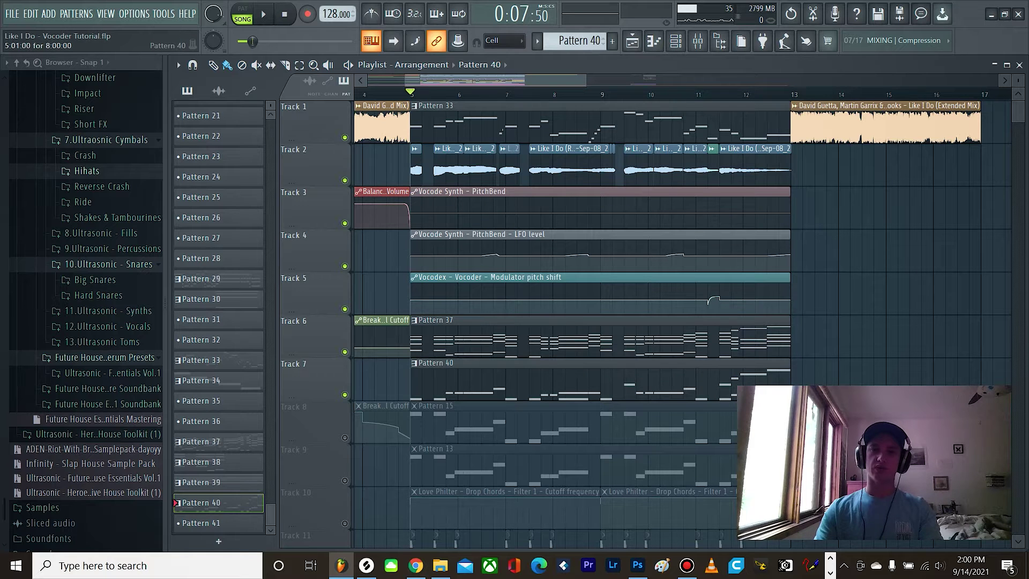
{"action": "scroll", "coordinate": [501, 249], "scroll_direction": "up", "scroll_amount": 2}
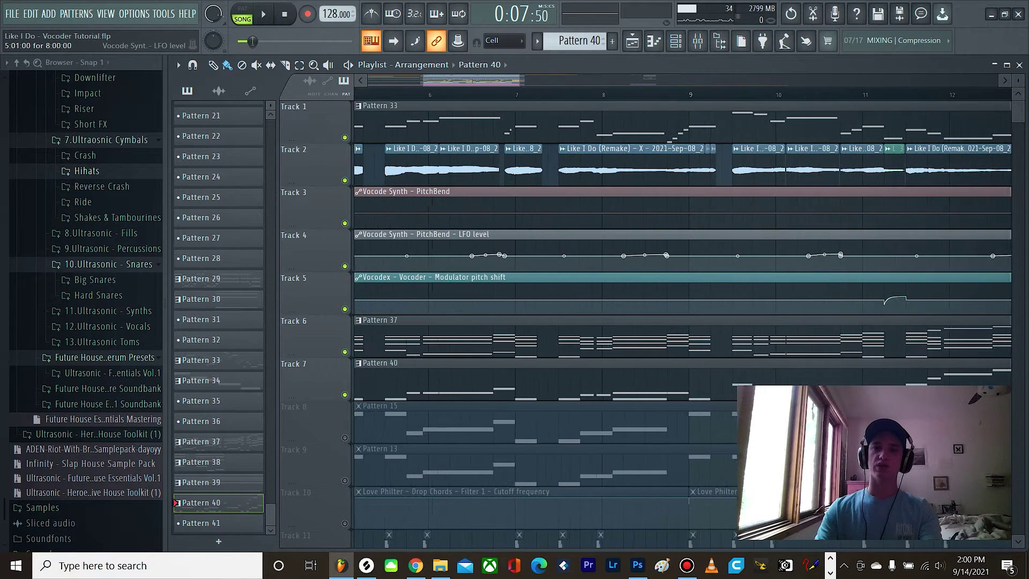
{"action": "scroll", "coordinate": [514, 247], "scroll_direction": "down", "scroll_amount": 1}
{"action": "key", "text": "space"}
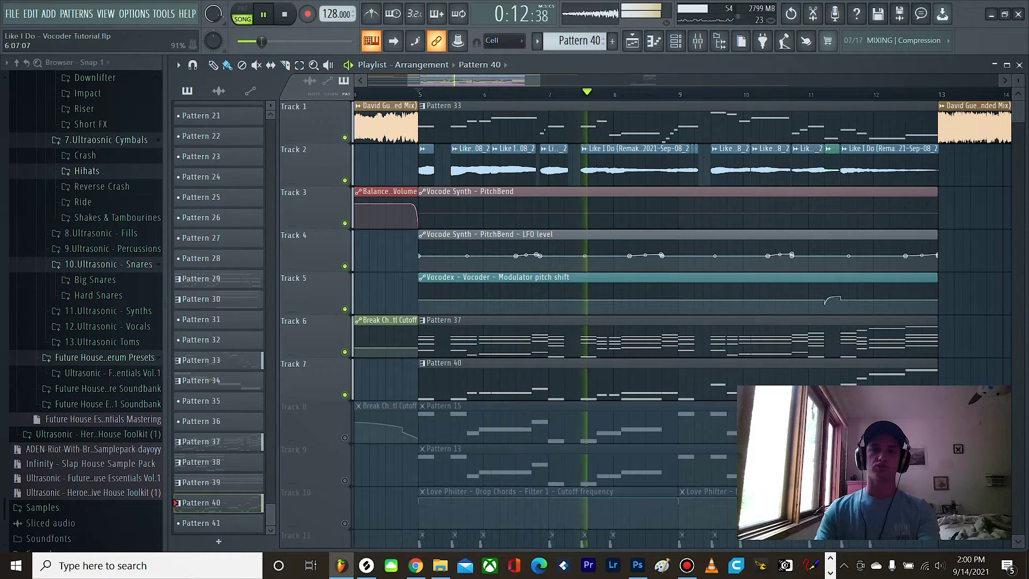
Stop playback, solo Track 8, select Pattern 15 and play it on its own from bar 5
{"action": "key", "text": "space"}
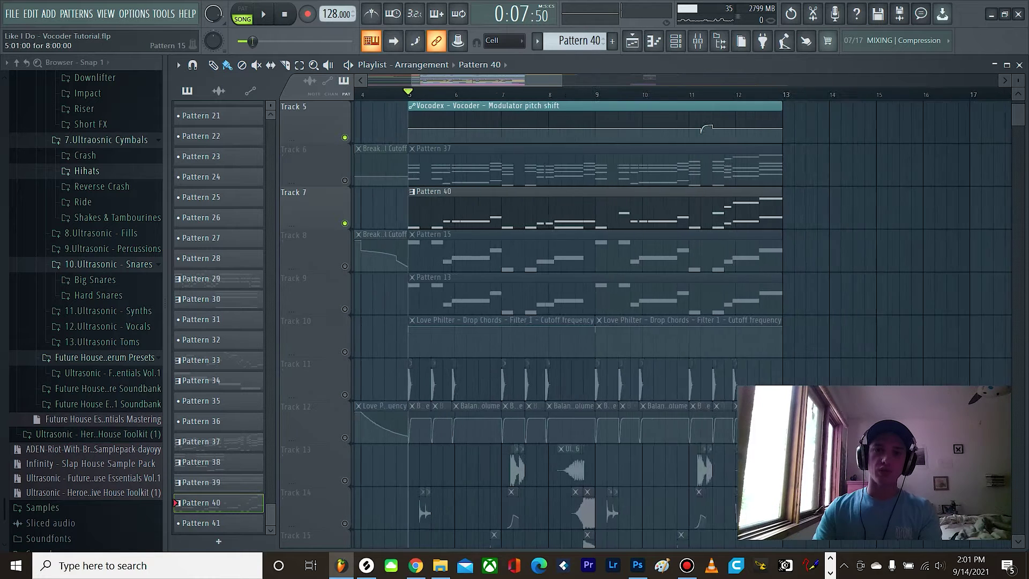
{"action": "scroll", "coordinate": [483, 241], "scroll_direction": "up", "scroll_amount": 1}
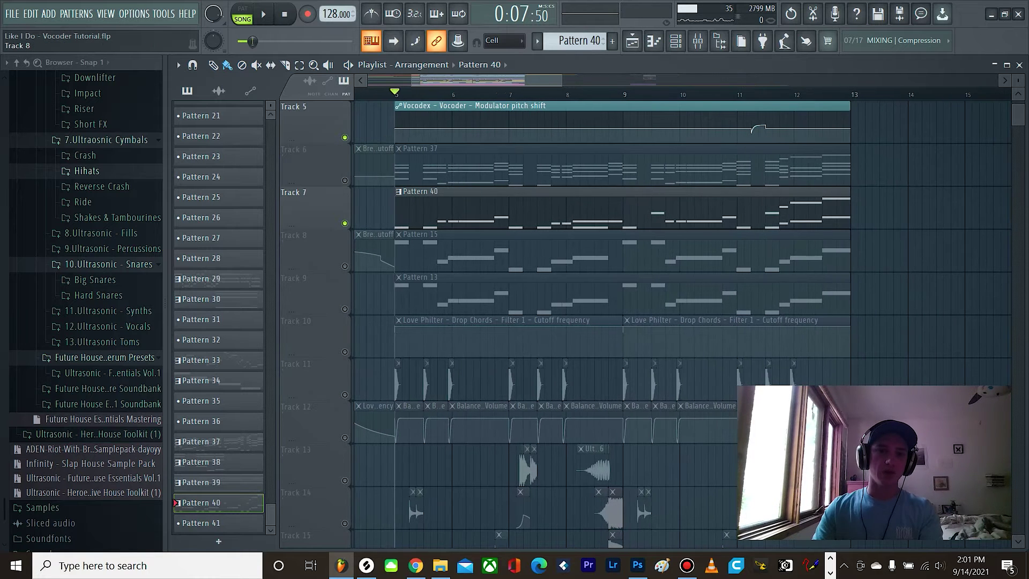
{"action": "right_click", "coordinate": [345, 266]}
{"action": "left_click", "coordinate": [418, 235]}
{"action": "key", "text": "space"}
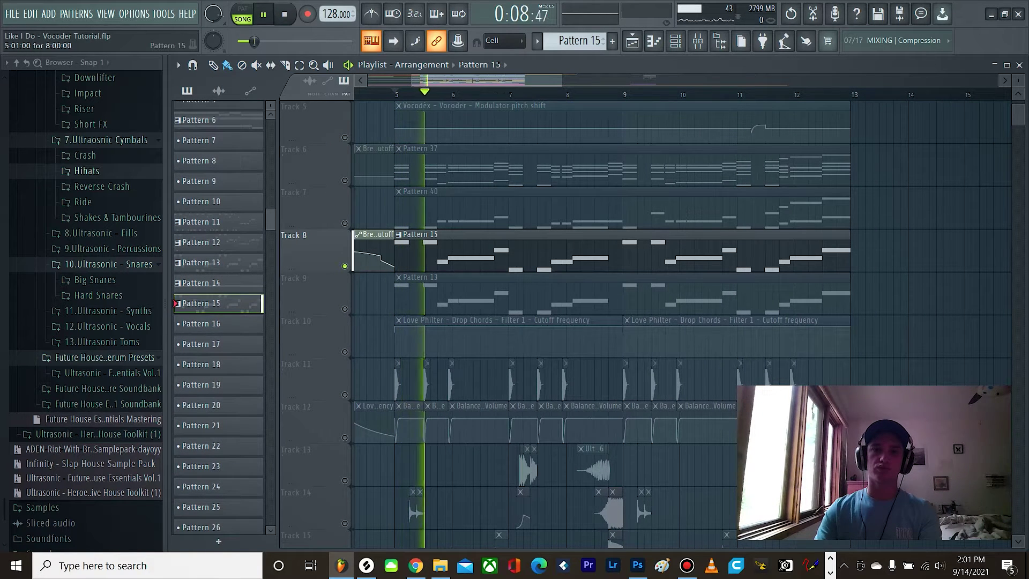
{"action": "key", "text": "space"}
Mute the Serum and Serum #4 channels in the channel rack and play Pattern 15 with only the Break Bass layer
{"action": "left_click", "coordinate": [676, 40]}
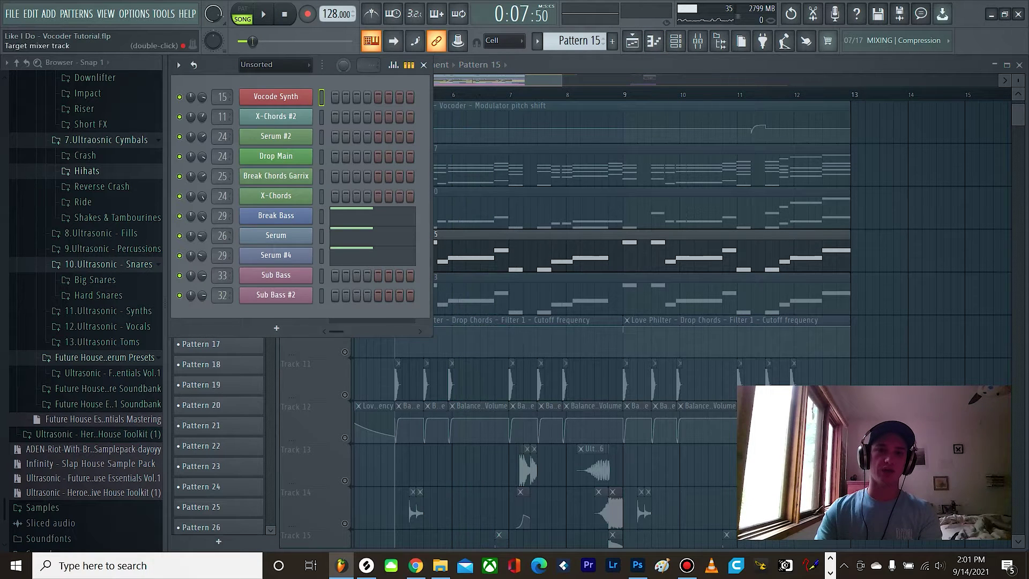
{"action": "left_click", "coordinate": [179, 235]}
{"action": "left_click", "coordinate": [180, 256]}
{"action": "key", "text": "space"}
{"action": "key", "text": "space"}
Open the Break Bass Serum patch, inspect its oscillators and effects chain, and return to the playlist
{"action": "left_click", "coordinate": [276, 216]}
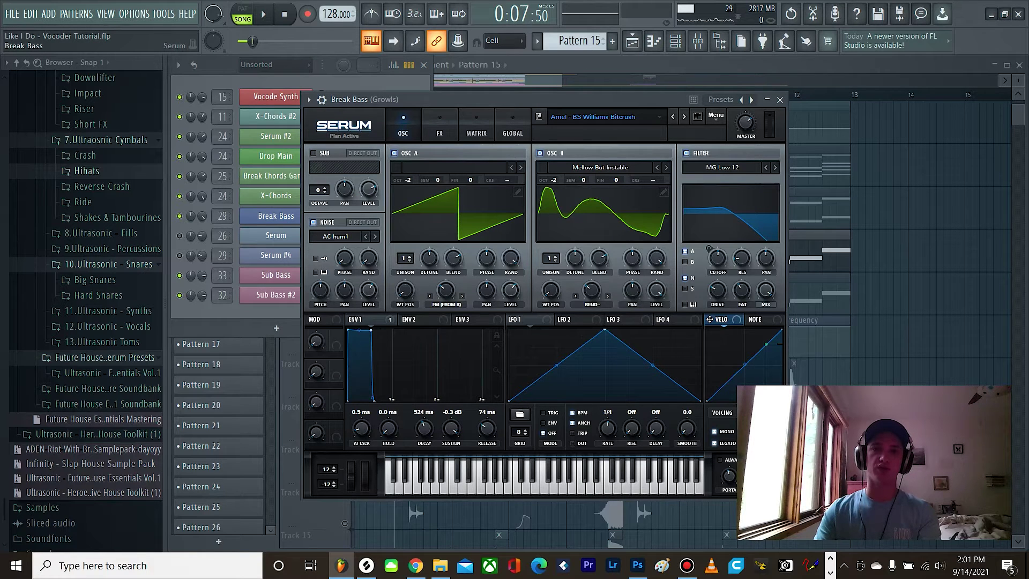
{"action": "left_click", "coordinate": [439, 126]}
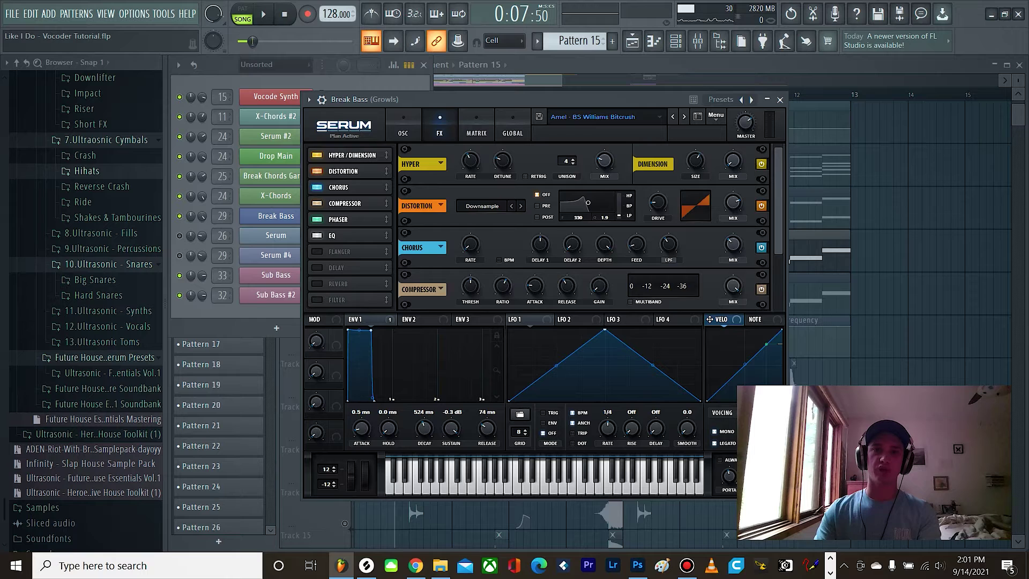
{"action": "left_click", "coordinate": [751, 99]}
{"action": "left_click", "coordinate": [780, 100]}
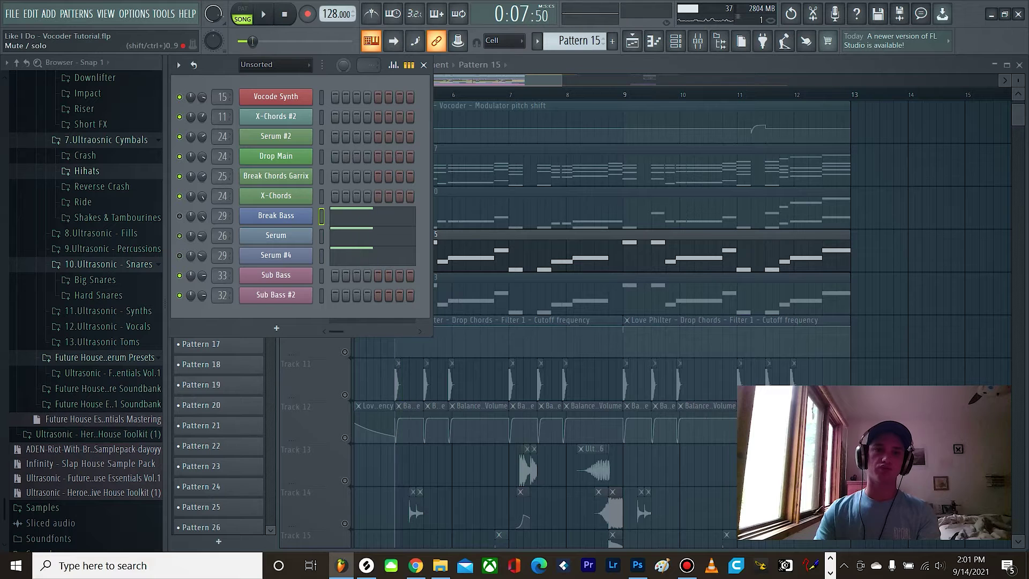
{"action": "right_click", "coordinate": [917, 252]}
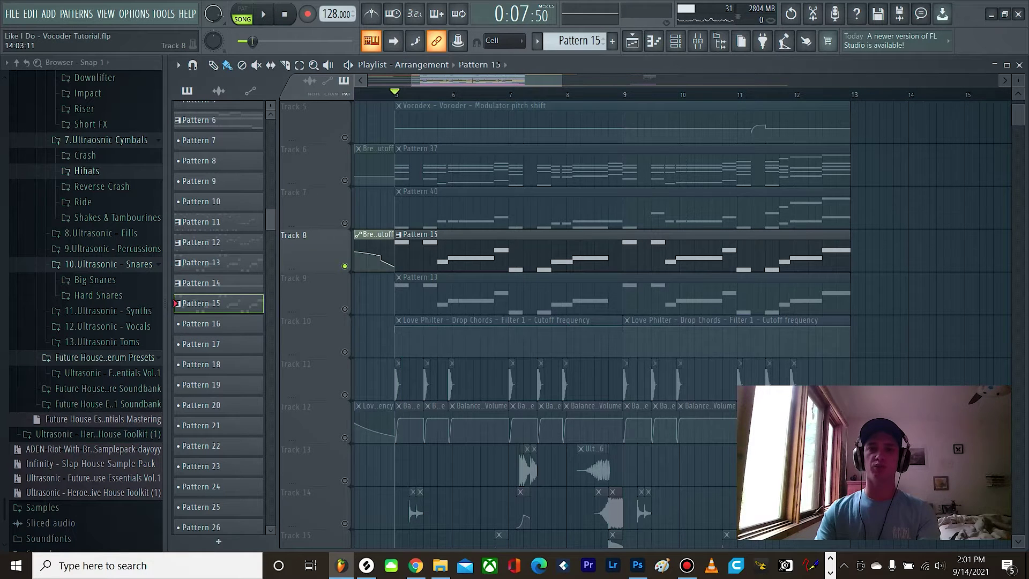
Solo Track 9, unmute the Drop Chords filter cutoff automation on Track 10 and play Pattern 13
{"action": "scroll", "coordinate": [917, 252], "scroll_direction": "down", "scroll_amount": 1}
{"action": "scroll", "coordinate": [598, 252], "scroll_direction": "up", "scroll_amount": 2}
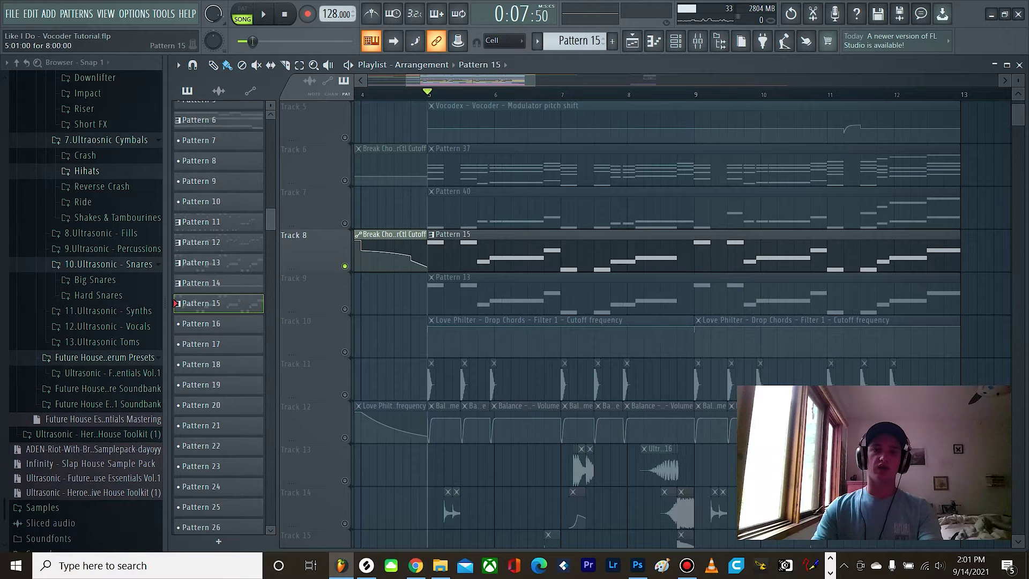
{"action": "right_click", "coordinate": [345, 310]}
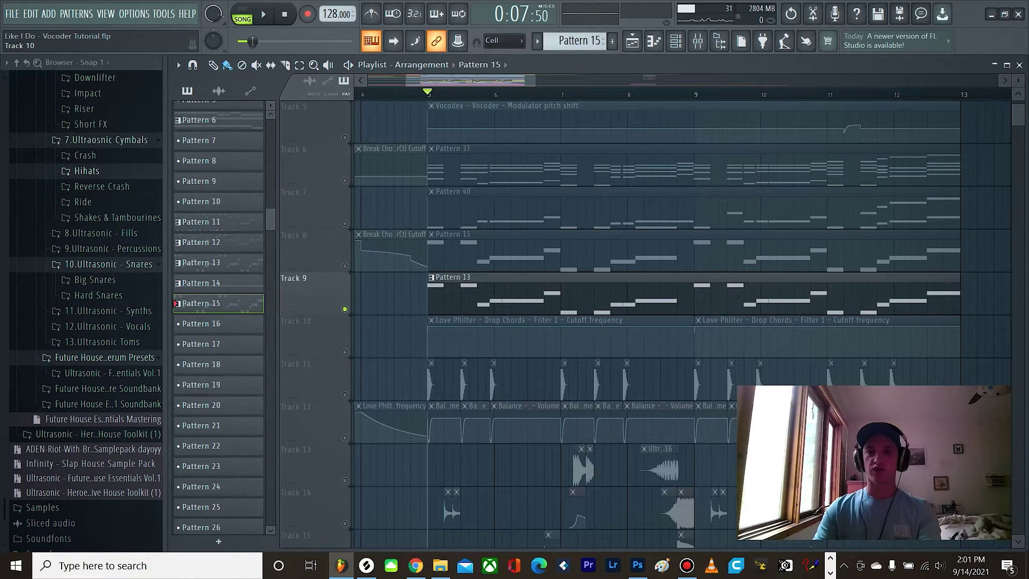
{"action": "left_click", "coordinate": [345, 352]}
{"action": "scroll", "coordinate": [428, 295], "scroll_direction": "down", "scroll_amount": 2}
{"action": "key", "text": "space"}
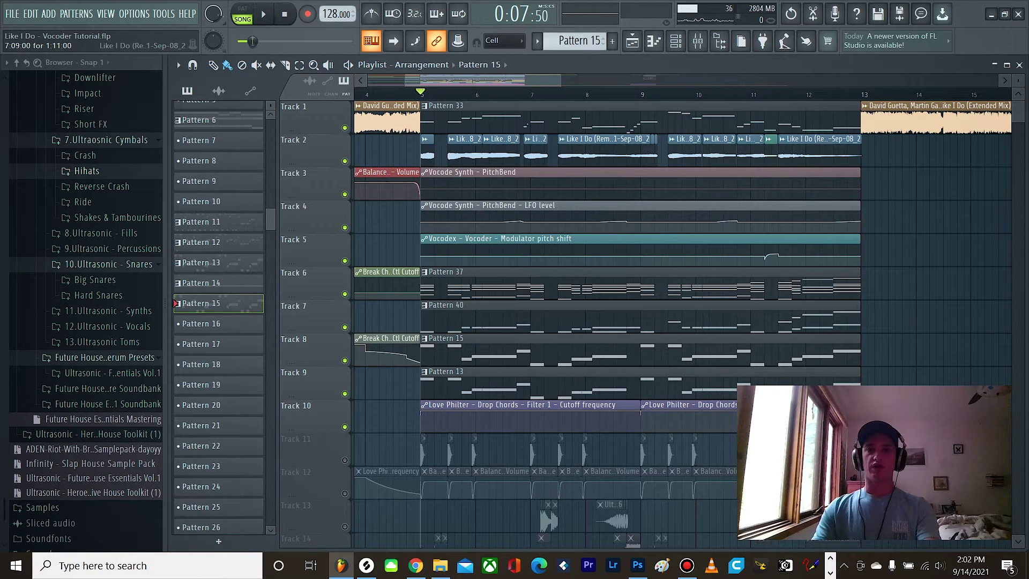
Play Tracks 1 to 10 together from bar 5 and stop playback
{"action": "key", "text": "space"}
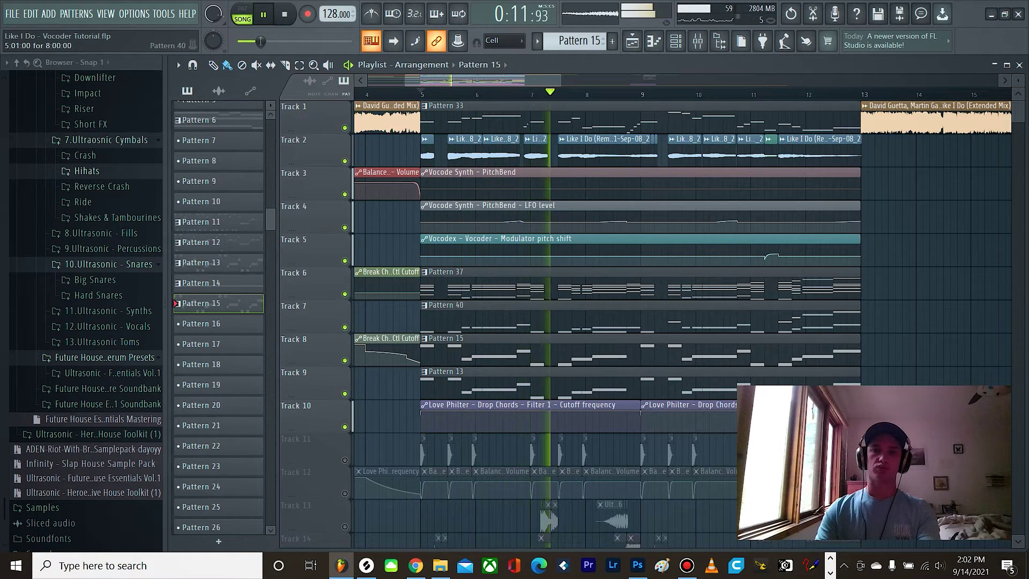
{"action": "key", "text": "space"}
Solo the kicks on Track 11, unmute the sidechain volume automation on Track 12 and inspect its curve
{"action": "scroll", "coordinate": [321, 332], "scroll_direction": "down", "scroll_amount": 5}
{"action": "right_click", "coordinate": [344, 294]}
{"action": "left_click", "coordinate": [345, 327]}
{"action": "scroll", "coordinate": [902, 350], "scroll_direction": "down", "scroll_amount": 2}
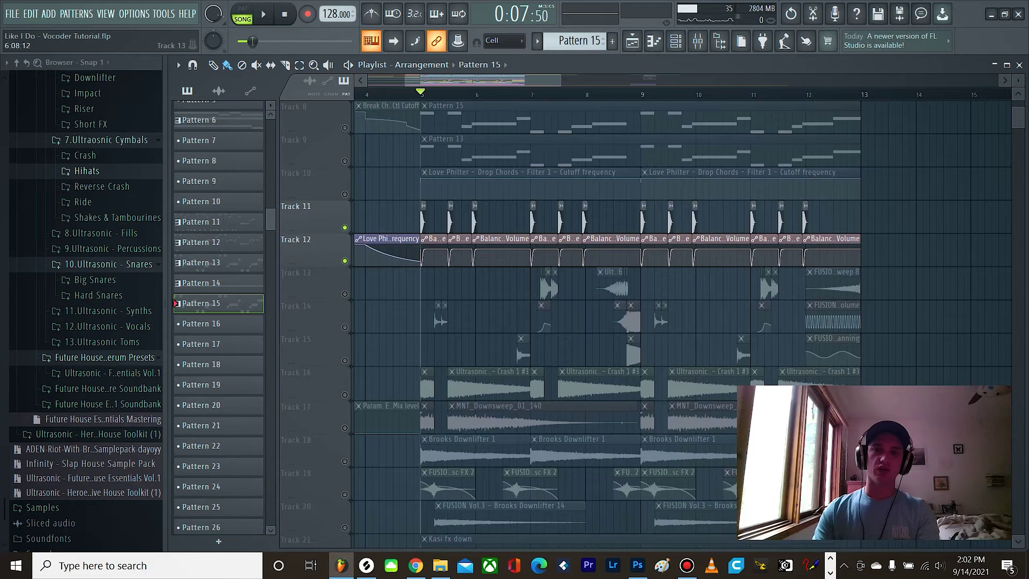
{"action": "scroll", "coordinate": [499, 284], "scroll_direction": "up", "scroll_amount": 3}
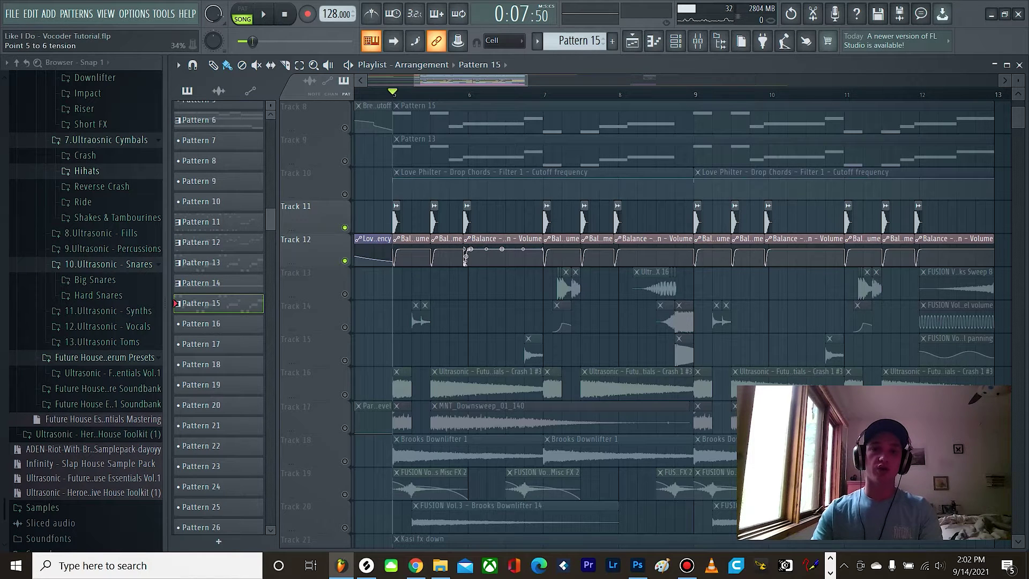
Isolate the Kickstart mix level automation on Track 22
{"action": "scroll", "coordinate": [465, 257], "scroll_direction": "down", "scroll_amount": 5}
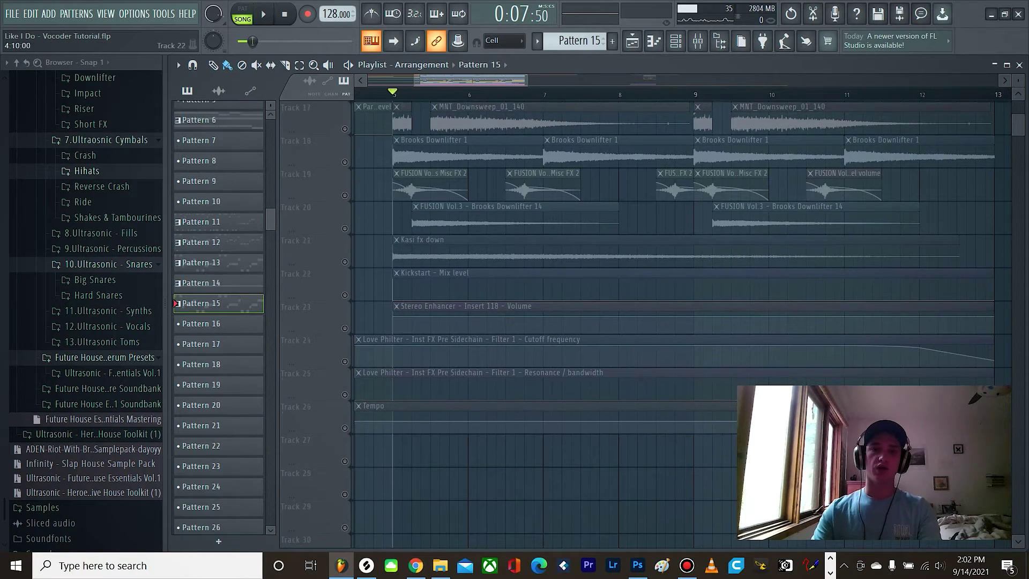
{"action": "left_click", "coordinate": [345, 295]}
{"action": "scroll", "coordinate": [345, 295], "scroll_direction": "up", "scroll_amount": 1}
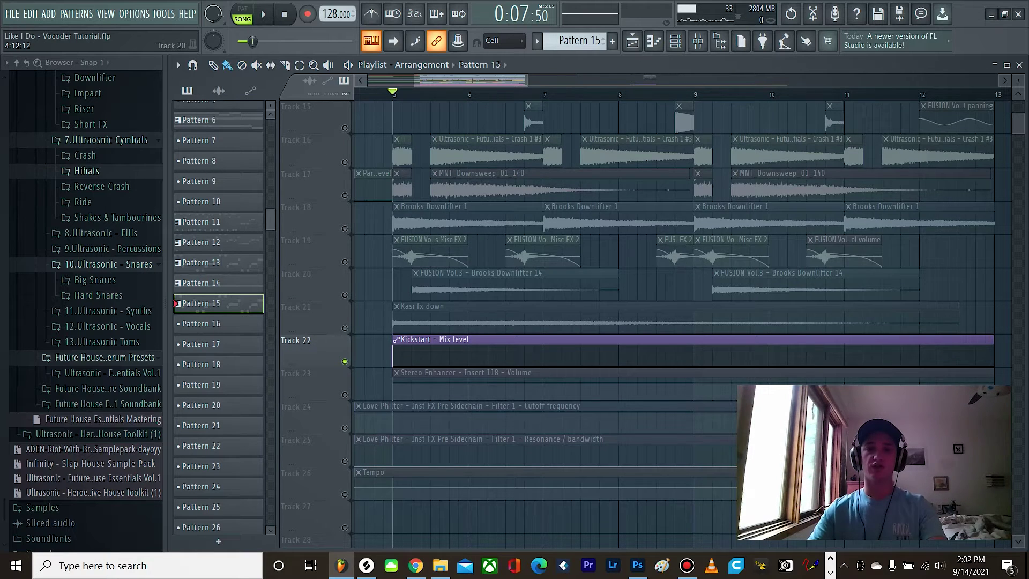
Solo the kicks on Track 11, unmute Tracks 8, 9, 10 and 12, and play the bass patterns with the sidechained kick
{"action": "scroll", "coordinate": [345, 295], "scroll_direction": "up", "scroll_amount": 5}
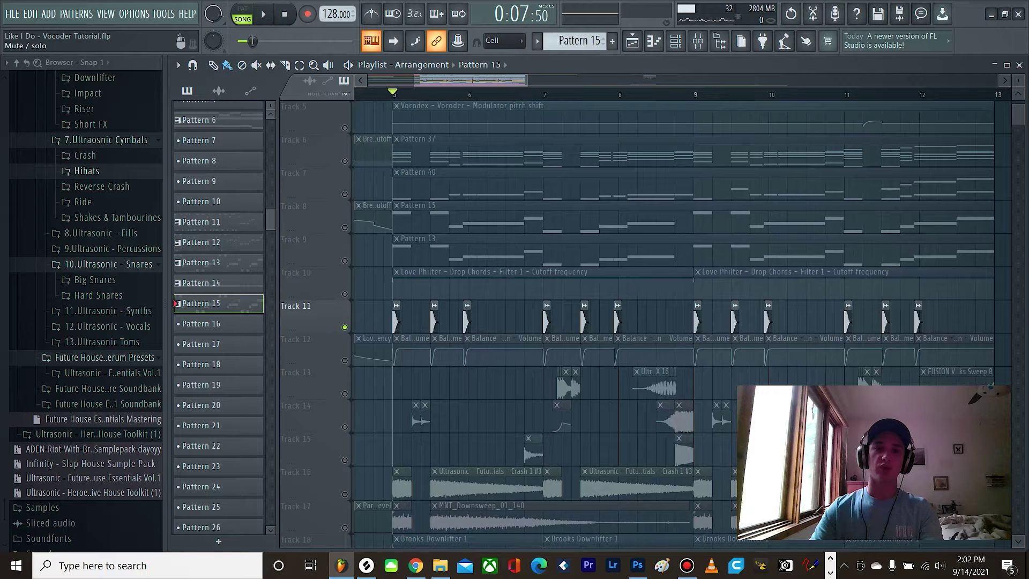
{"action": "left_click", "coordinate": [345, 360]}
{"action": "scroll", "coordinate": [406, 317], "scroll_direction": "up", "scroll_amount": 3}
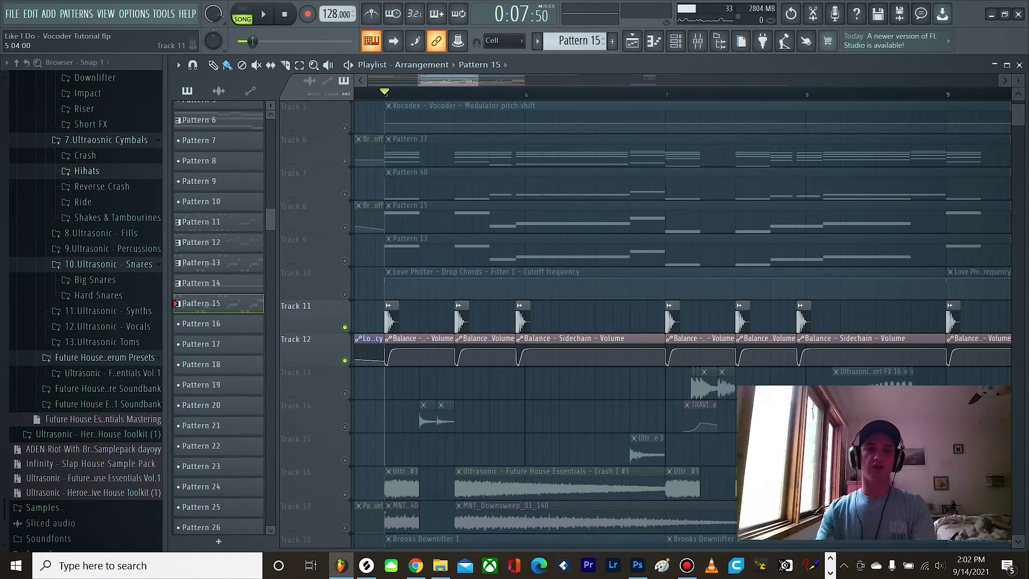
{"action": "left_click", "coordinate": [344, 261]}
{"action": "left_click", "coordinate": [344, 294]}
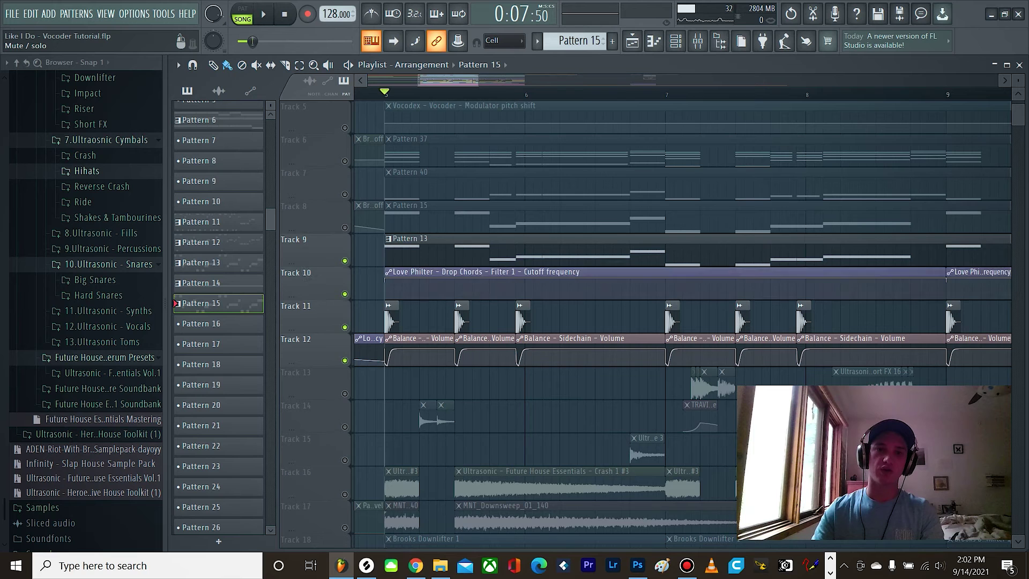
{"action": "left_click", "coordinate": [344, 227]}
{"action": "key", "text": "space"}
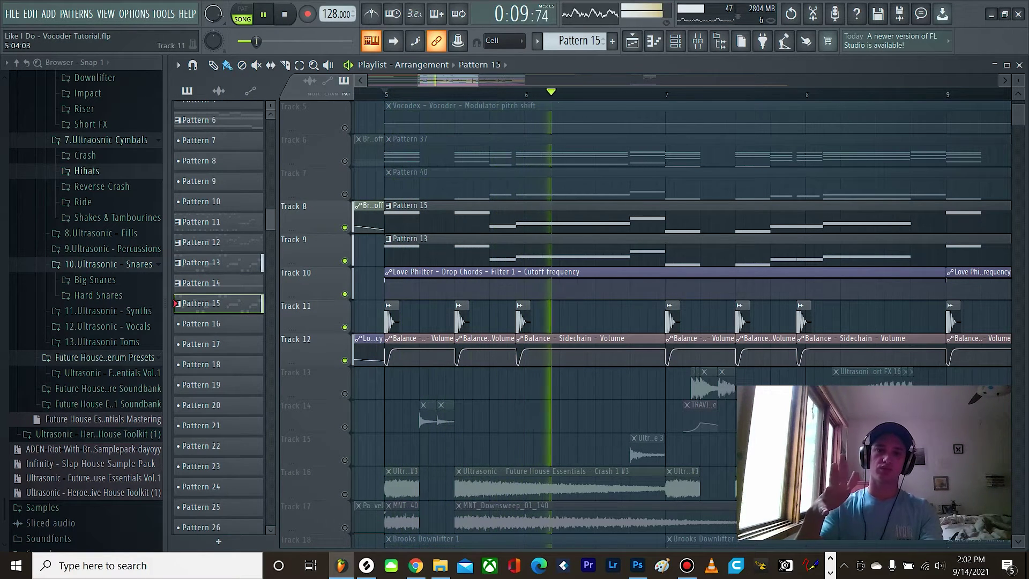
{"action": "key", "text": "space"}
Inspect the sidechain curve under the kicks and unmute the fills and effects on Tracks 13, 14 and 15
{"action": "scroll", "coordinate": [529, 317], "scroll_direction": "up", "scroll_amount": 3}
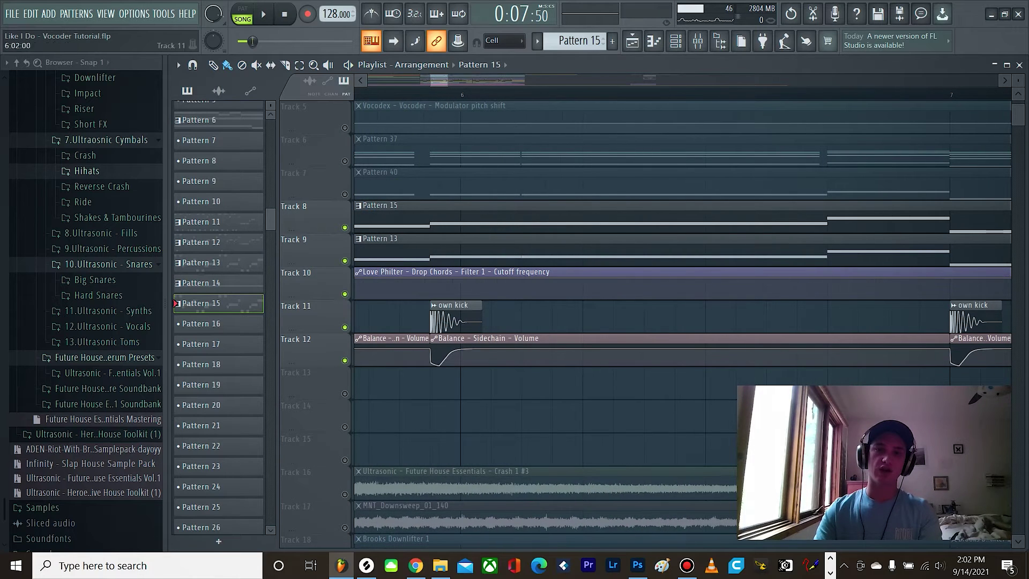
{"action": "scroll", "coordinate": [530, 317], "scroll_direction": "down", "scroll_amount": 4}
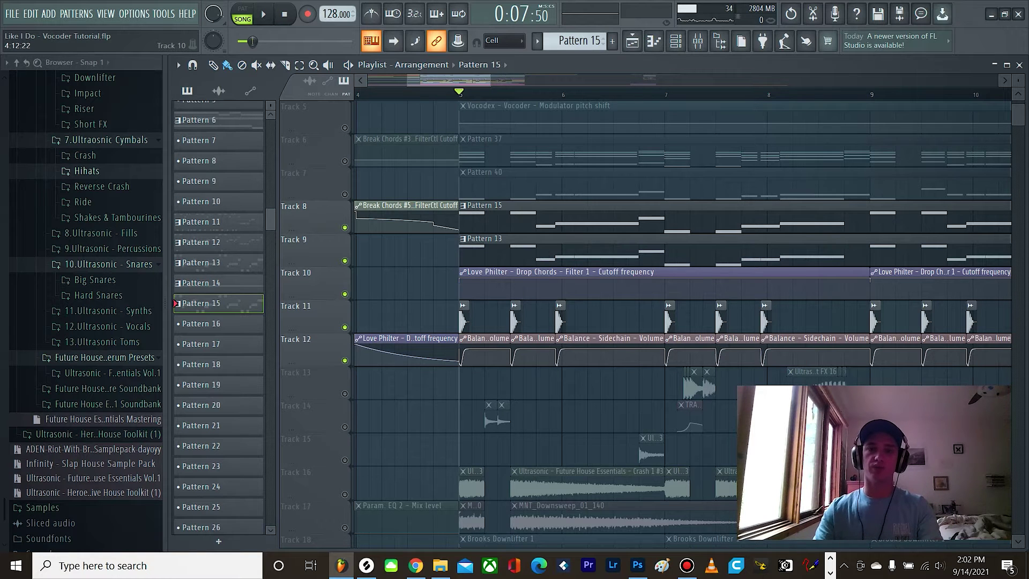
{"action": "scroll", "coordinate": [410, 317], "scroll_direction": "down", "scroll_amount": 2}
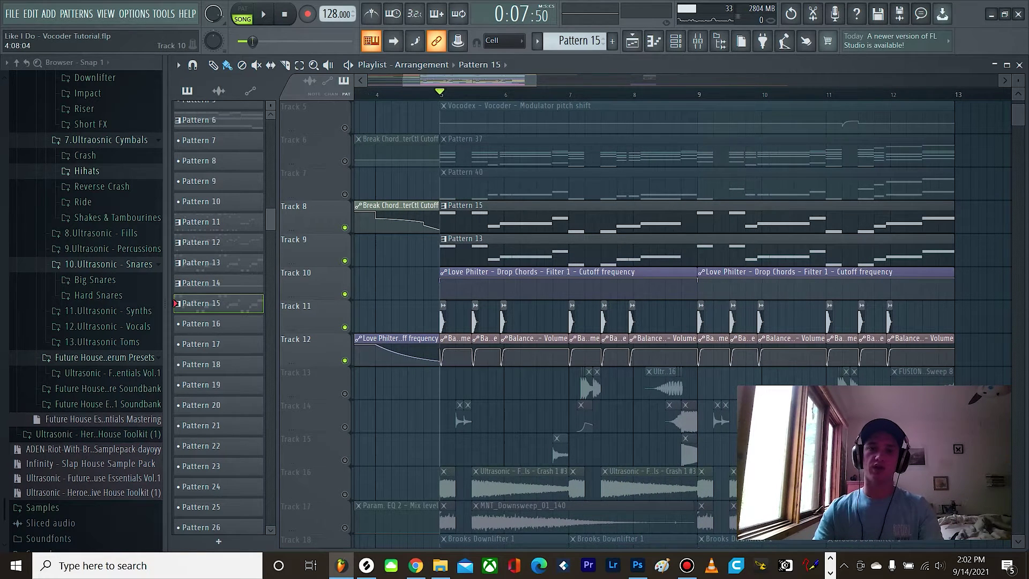
{"action": "scroll", "coordinate": [363, 317], "scroll_direction": "down", "scroll_amount": 3}
{"action": "left_click", "coordinate": [345, 295]}
{"action": "left_click", "coordinate": [345, 328]}
{"action": "left_click", "coordinate": [344, 361]}
{"action": "scroll", "coordinate": [327, 322], "scroll_direction": "down", "scroll_amount": 2}
{"action": "scroll", "coordinate": [327, 321], "scroll_direction": "up", "scroll_amount": 2}
{"action": "scroll", "coordinate": [327, 322], "scroll_direction": "down", "scroll_amount": 2}
Unmute Tracks 3 to 7 and play them with the basses, kicks and fills from bar 5
{"action": "scroll", "coordinate": [327, 322], "scroll_direction": "up", "scroll_amount": 7}
{"action": "left_click", "coordinate": [345, 327]}
{"action": "left_click", "coordinate": [345, 294]}
{"action": "left_click", "coordinate": [345, 262]}
{"action": "left_click", "coordinate": [344, 228]}
{"action": "scroll", "coordinate": [848, 263], "scroll_direction": "down", "scroll_amount": 2}
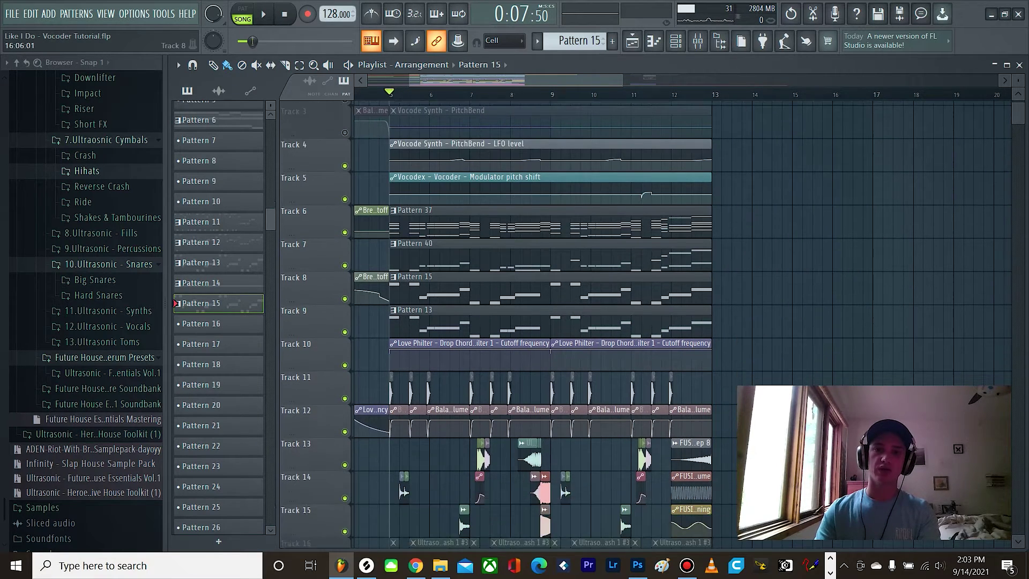
{"action": "key", "text": "space"}
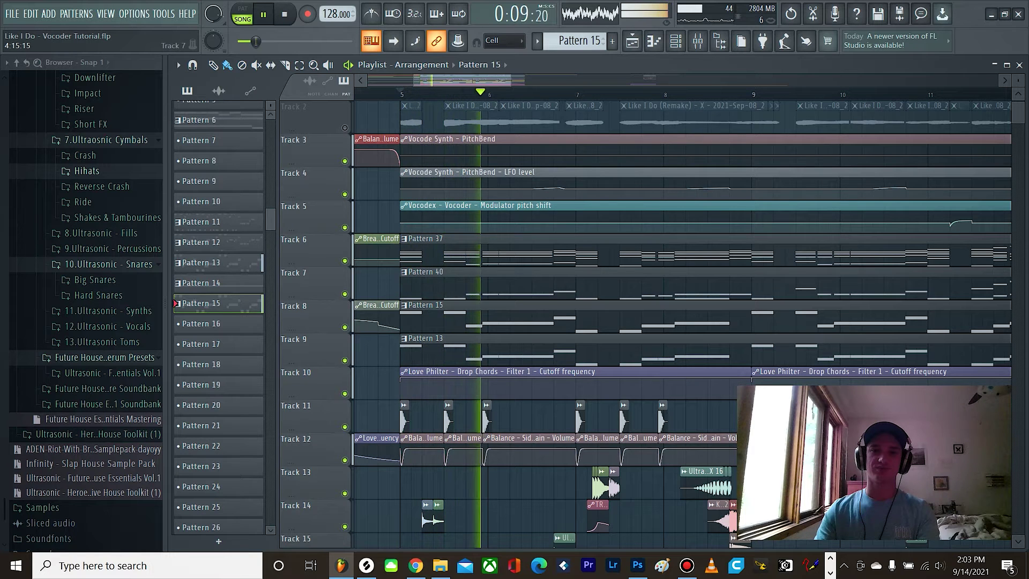
{"action": "scroll", "coordinate": [643, 322], "scroll_direction": "down", "scroll_amount": 3}
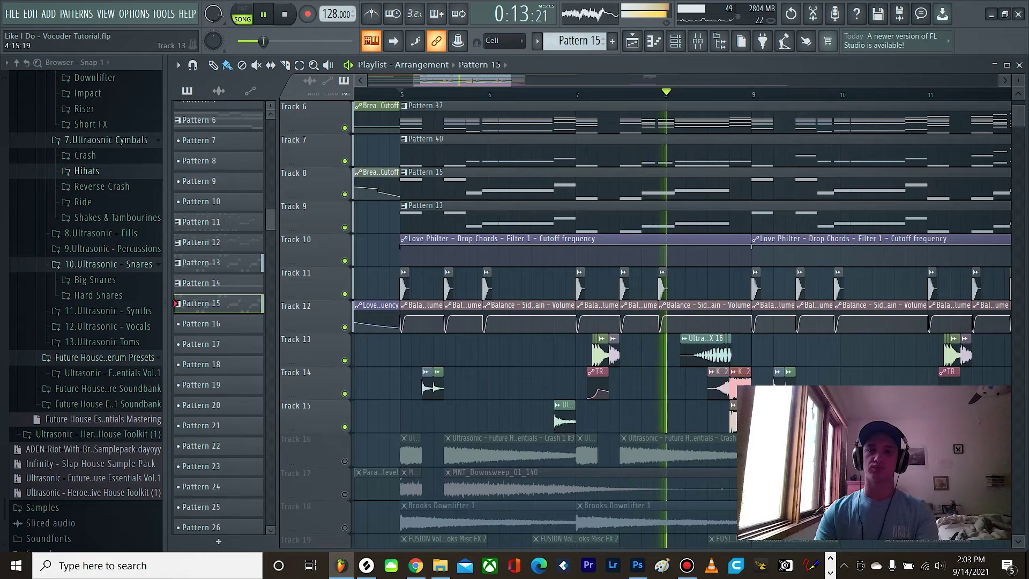
{"action": "key", "text": "space"}
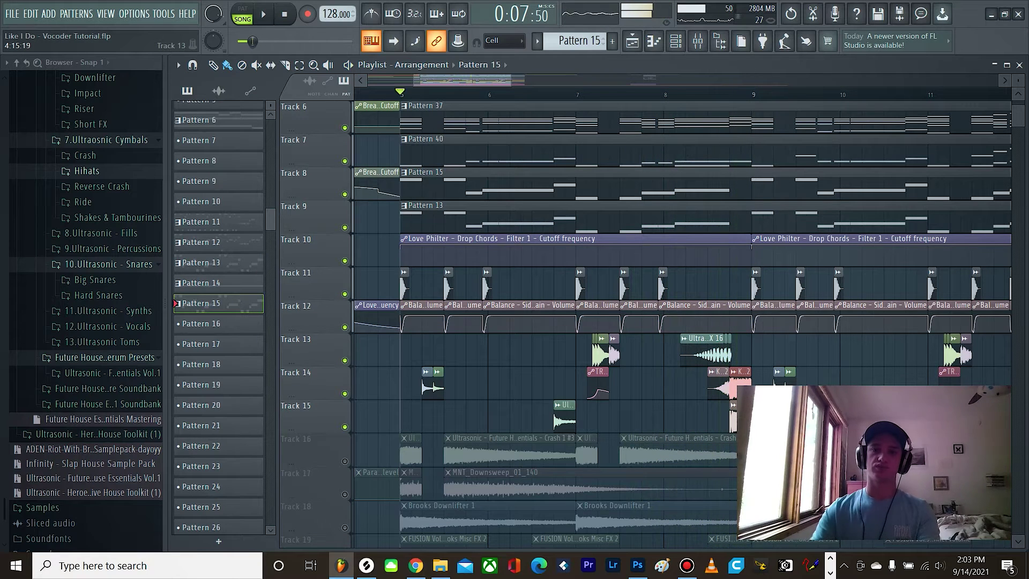
Solo the kicks on Track 11, unmute Tracks 12 to 15 and play the kicks with the fills from bar 5
{"action": "scroll", "coordinate": [680, 322], "scroll_direction": "down", "scroll_amount": 3}
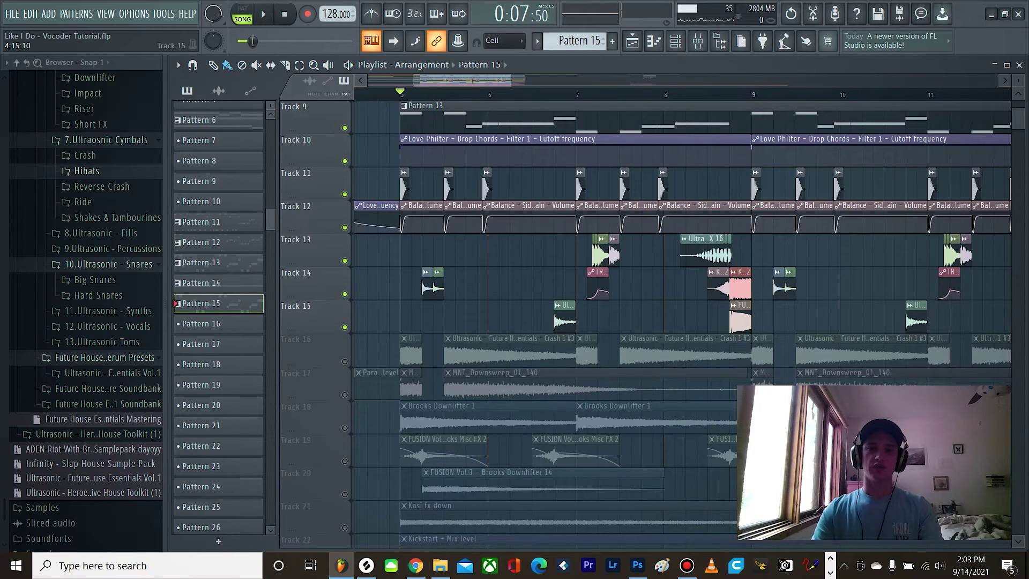
{"action": "scroll", "coordinate": [681, 284], "scroll_direction": "down", "scroll_amount": 2}
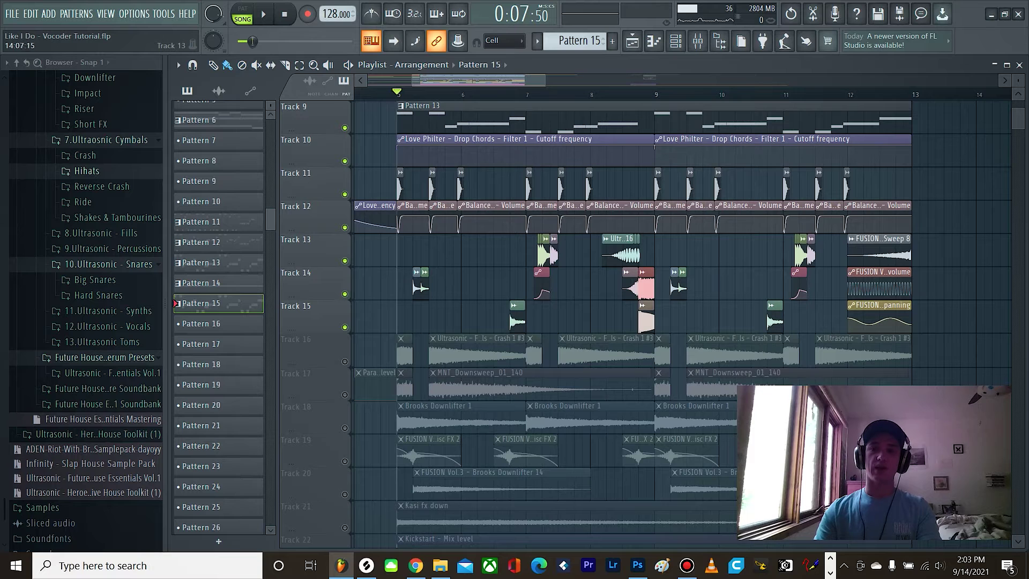
{"action": "right_click", "coordinate": [345, 194]}
{"action": "left_click", "coordinate": [345, 227]}
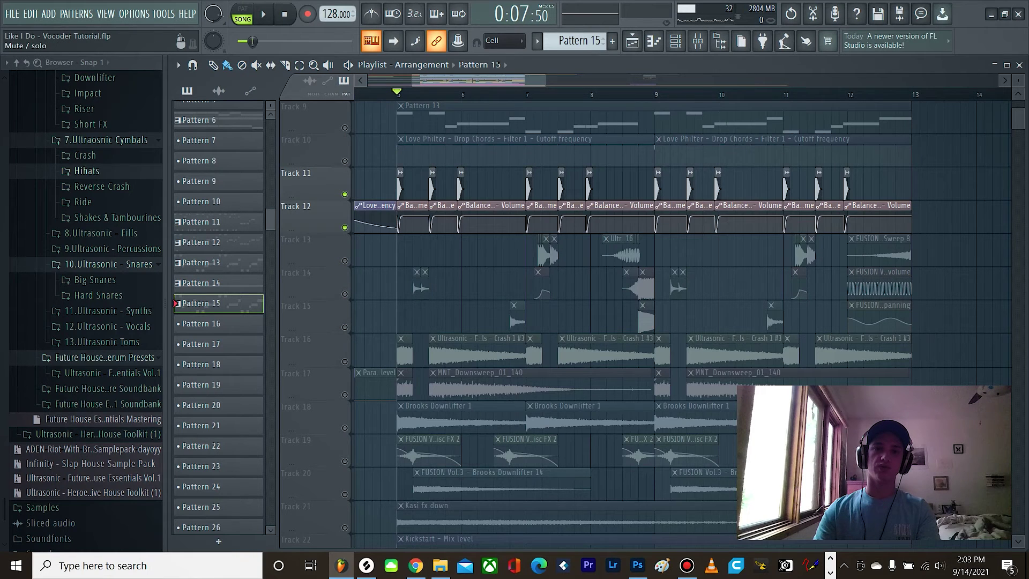
{"action": "left_click", "coordinate": [345, 261]}
{"action": "left_click", "coordinate": [345, 294]}
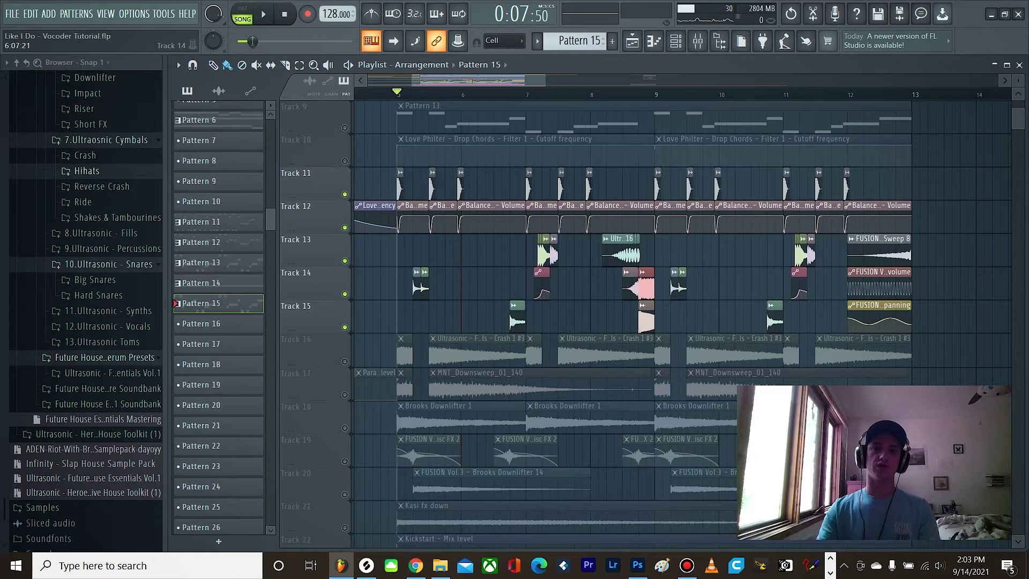
{"action": "scroll", "coordinate": [411, 253], "scroll_direction": "up", "scroll_amount": 5}
{"action": "key", "text": "space"}
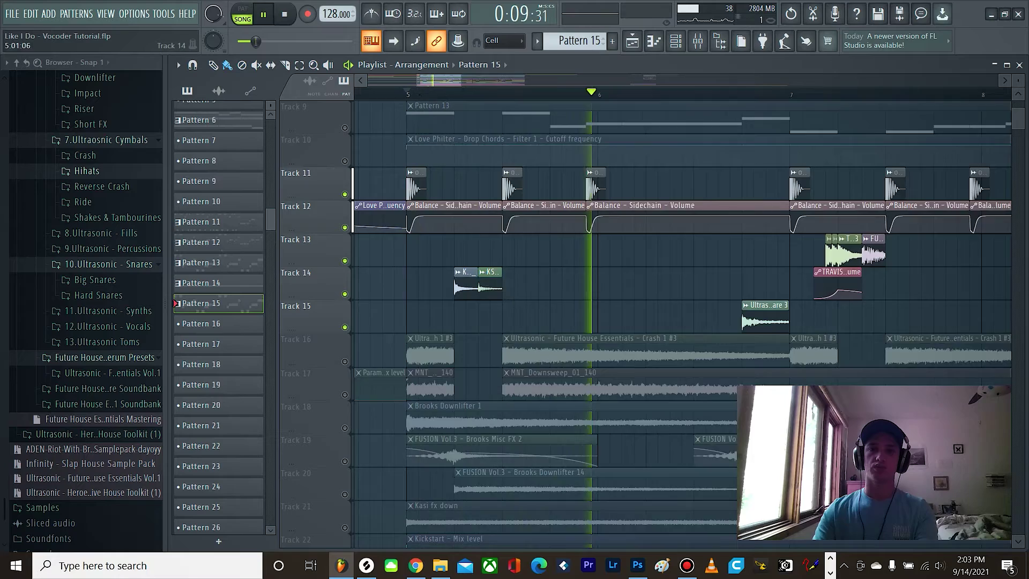
{"action": "scroll", "coordinate": [617, 284], "scroll_direction": "down", "scroll_amount": 4}
{"action": "scroll", "coordinate": [616, 284], "scroll_direction": "up", "scroll_amount": 3}
{"action": "scroll", "coordinate": [617, 284], "scroll_direction": "up", "scroll_amount": 2}
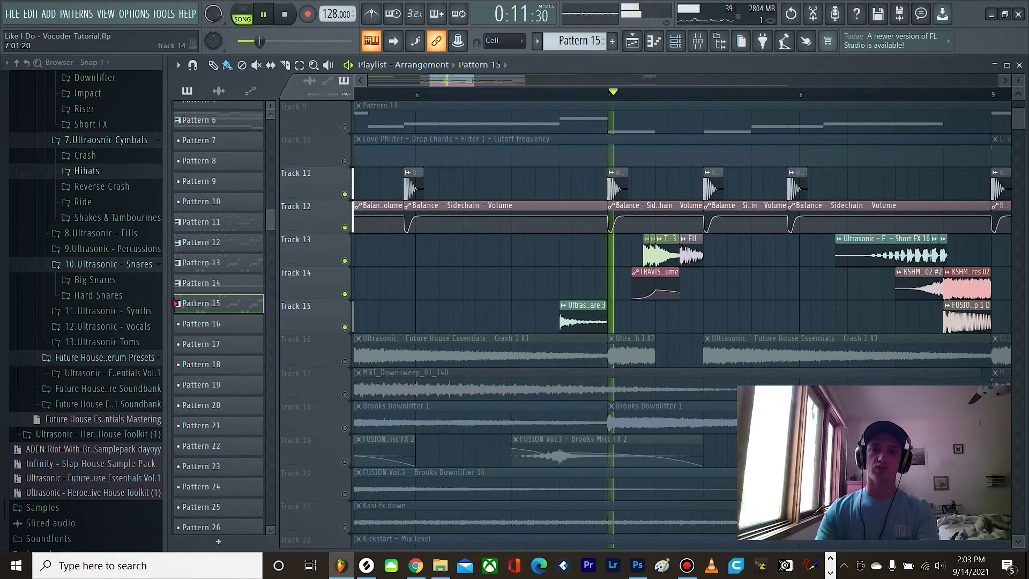
{"action": "scroll", "coordinate": [616, 284], "scroll_direction": "down", "scroll_amount": 2}
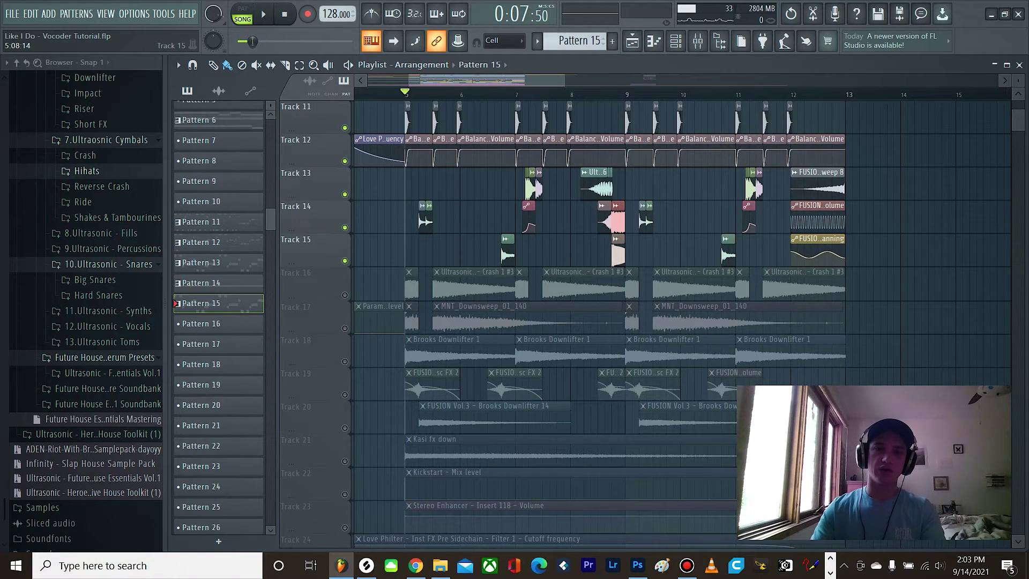
Unmute the crash, downsweep and downlifter clips on Tracks 16, 17 and 18
{"action": "scroll", "coordinate": [429, 284], "scroll_direction": "up", "scroll_amount": 2}
{"action": "left_click_drag", "start_coordinate": [345, 295], "coordinate": [345, 328]}
{"action": "scroll", "coordinate": [345, 325], "scroll_direction": "down", "scroll_amount": 1}
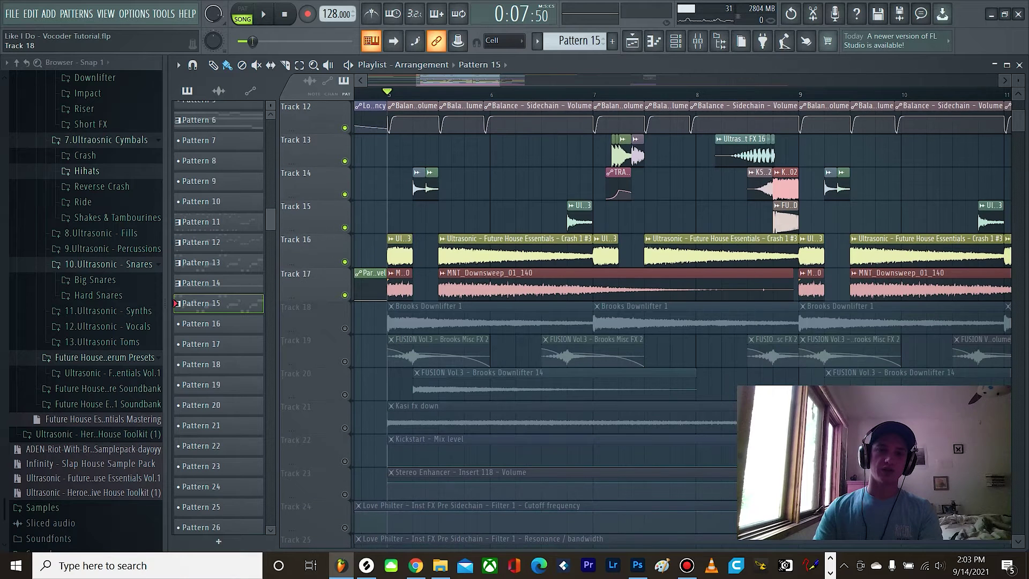
{"action": "left_click", "coordinate": [344, 328]}
{"action": "scroll", "coordinate": [345, 328], "scroll_direction": "down", "scroll_amount": 2}
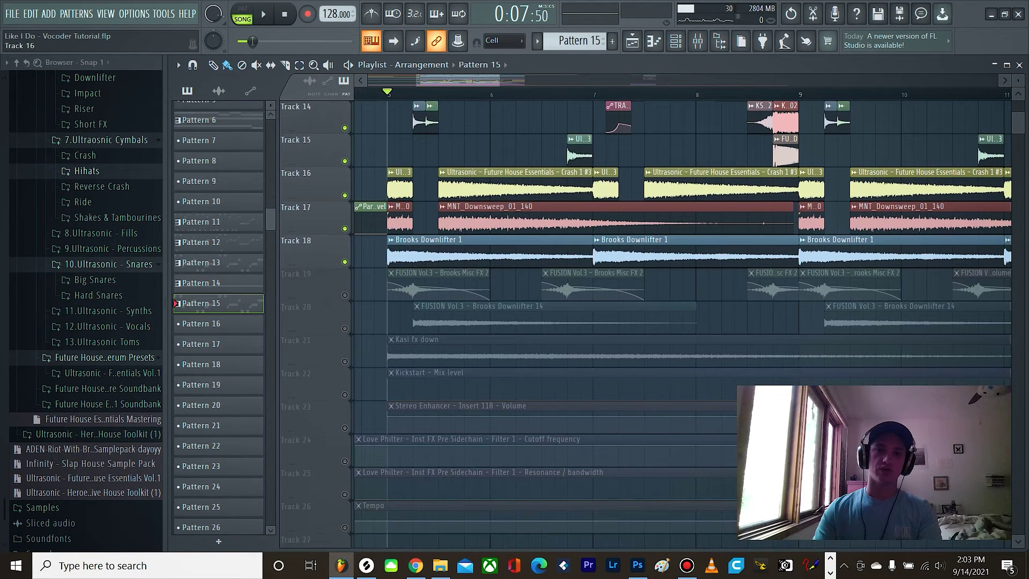
Solo Tracks 16, 17 and 18 one at a time and play each effect layer from bar 5
{"action": "right_click", "coordinate": [345, 195]}
{"action": "key", "text": "space"}
{"action": "key", "text": "space"}
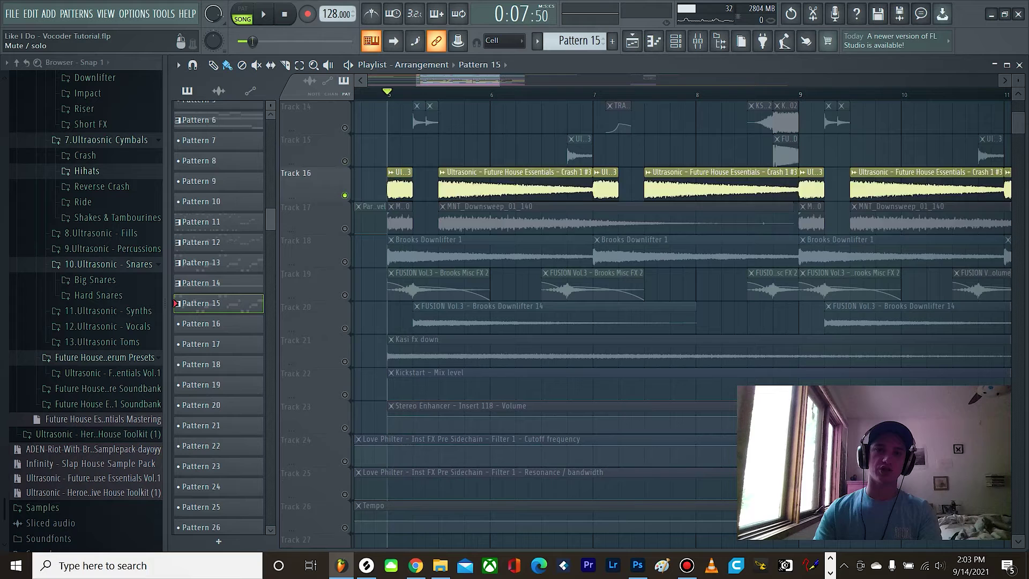
{"action": "right_click", "coordinate": [344, 228]}
{"action": "key", "text": "space"}
{"action": "key", "text": "space"}
{"action": "right_click", "coordinate": [345, 262]}
{"action": "key", "text": "space"}
{"action": "key", "text": "space"}
Solo Track 19 and play the Brooks Misc FX 2 clip from bar 5
{"action": "scroll", "coordinate": [345, 261], "scroll_direction": "down", "scroll_amount": 2}
{"action": "right_click", "coordinate": [345, 228]}
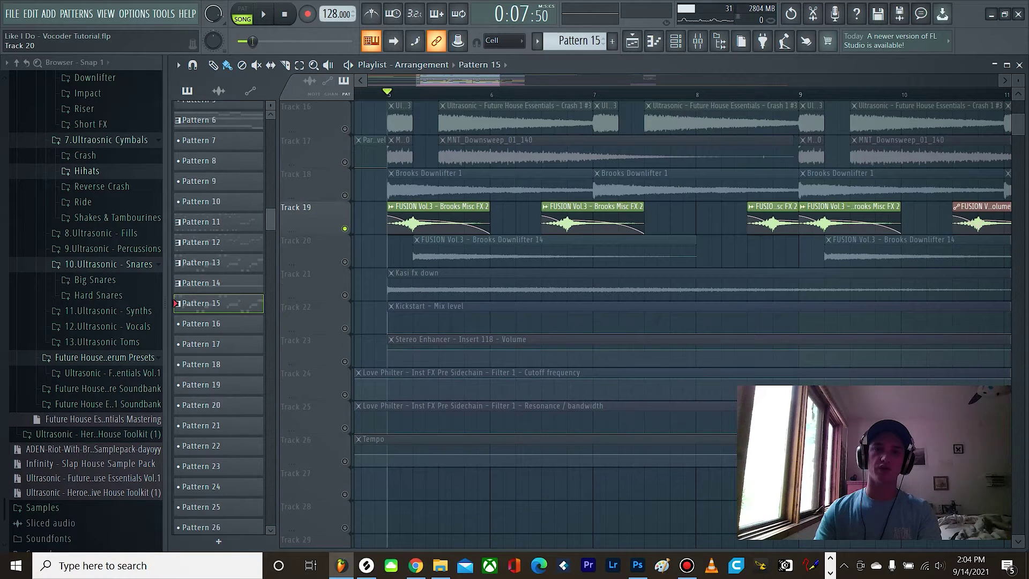
{"action": "key", "text": "space"}
{"action": "key", "text": "space"}
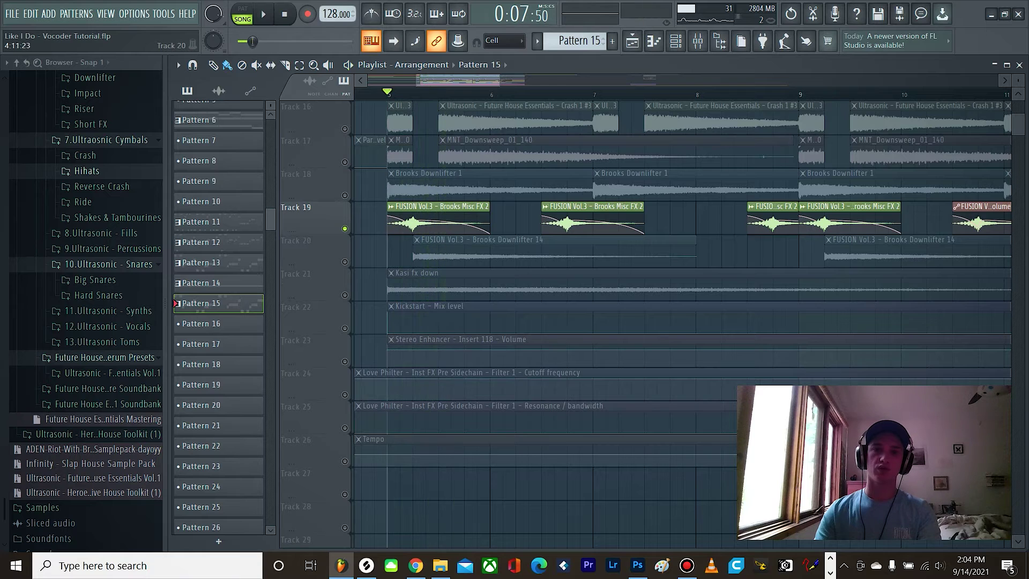
Unmute Tracks 11 to 14 so the kicks, sidechain and fills sound with the effect on Track 19
{"action": "scroll", "coordinate": [317, 150], "scroll_direction": "up", "scroll_amount": 5}
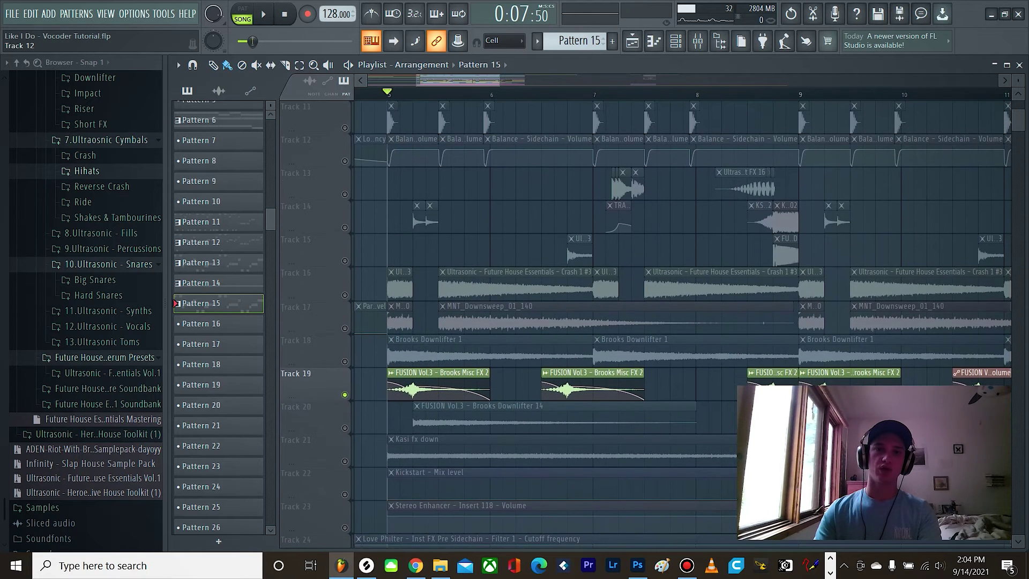
{"action": "left_click", "coordinate": [345, 161]}
{"action": "left_click", "coordinate": [345, 228]}
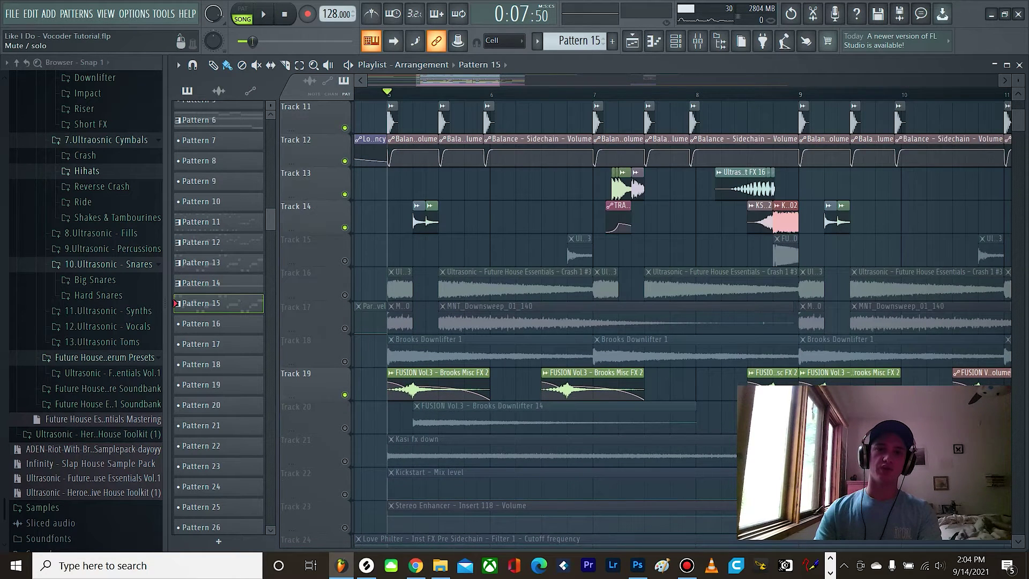
{"action": "scroll", "coordinate": [375, 219], "scroll_direction": "up", "scroll_amount": 2}
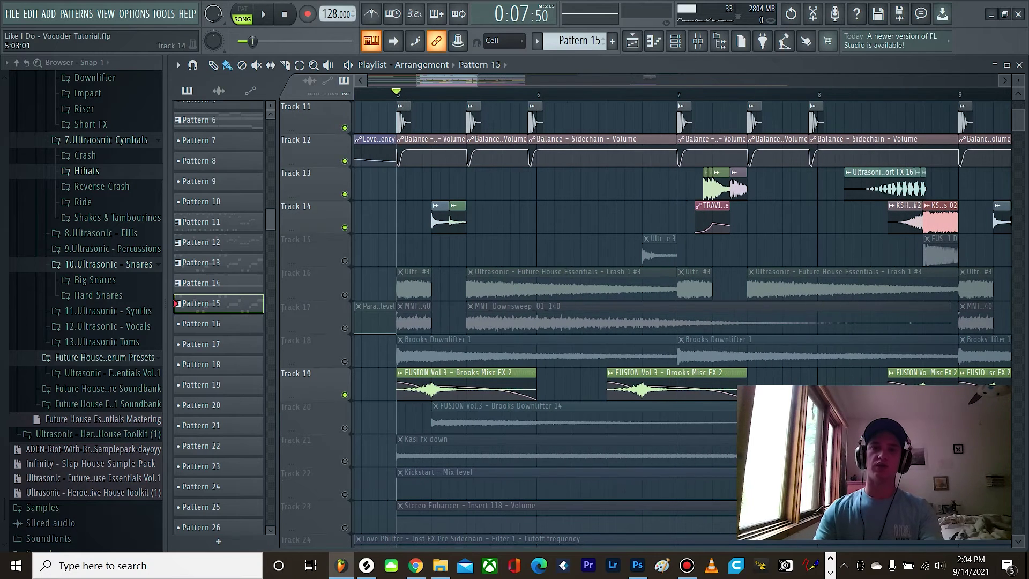
Play the kicks from bar 5 with Track 19 muted and again with it unmuted to compare
{"action": "left_click", "coordinate": [345, 395]}
{"action": "key", "text": "space"}
{"action": "key", "text": "space"}
{"action": "left_click", "coordinate": [345, 395]}
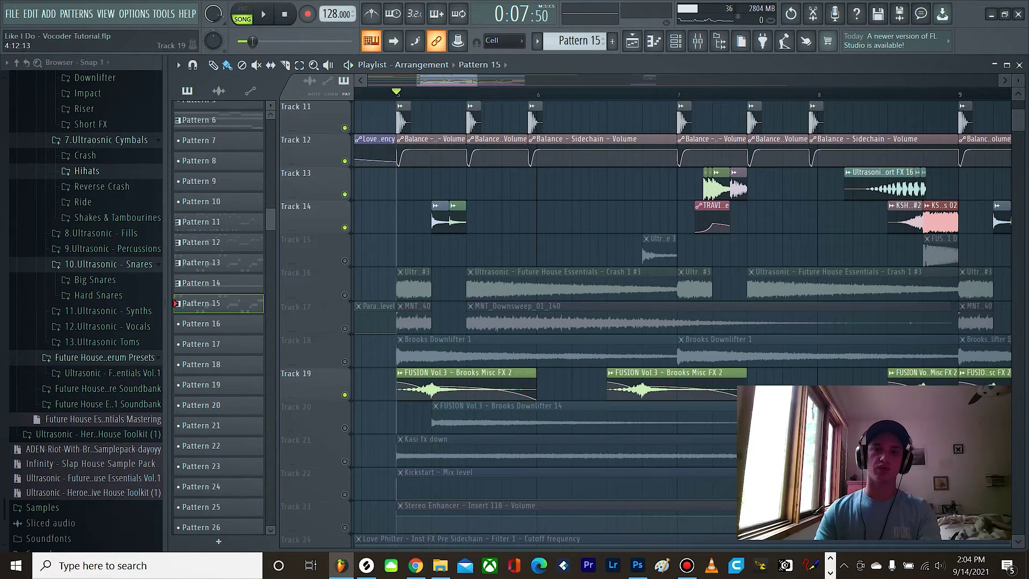
{"action": "key", "text": "space"}
{"action": "key", "text": "space"}
Unmute the Brooks Downlifter 14 clip on Track 20, then solo Track 21 and play Kasi fx down
{"action": "left_click", "coordinate": [345, 428]}
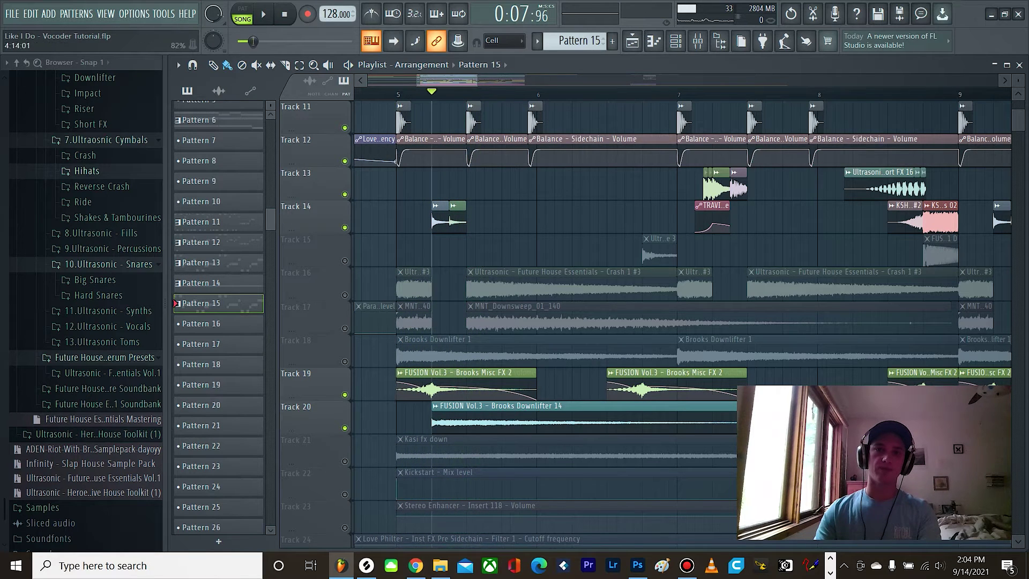
{"action": "left_click", "coordinate": [345, 228]}
{"action": "key", "text": "space"}
{"action": "key", "text": "space"}
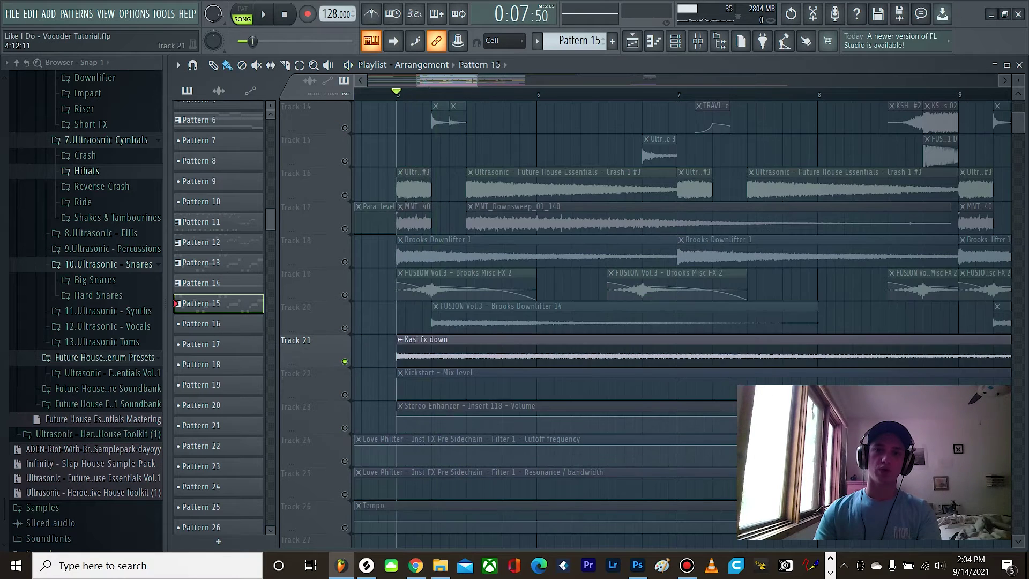
{"action": "key", "text": "space"}
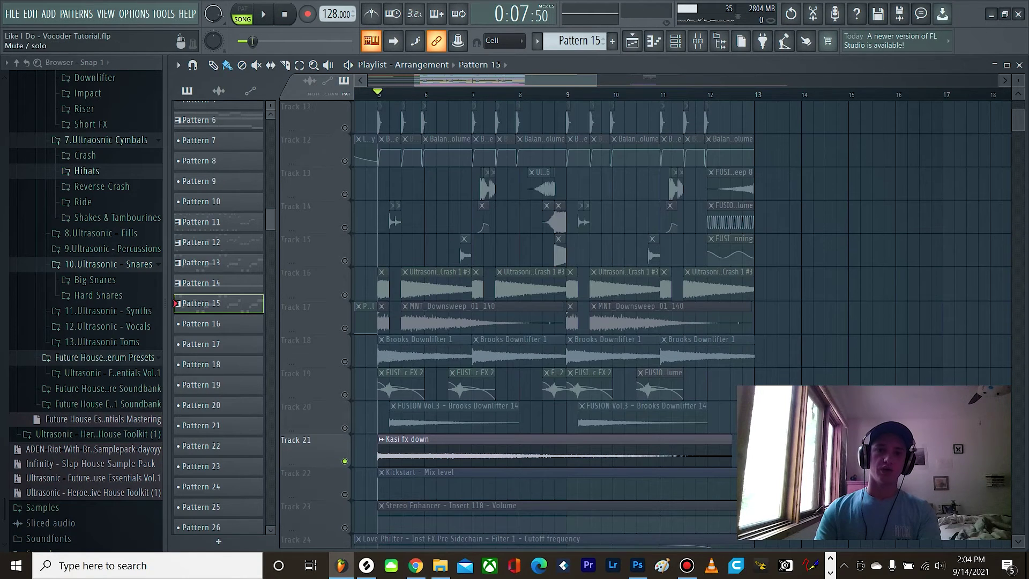
Unmute Tracks 11 to 20 alongside the Kasi fx down clip on Track 21
{"action": "left_click", "coordinate": [345, 428]}
{"action": "left_click", "coordinate": [344, 395]}
{"action": "left_click", "coordinate": [344, 362]}
{"action": "left_click", "coordinate": [345, 328]}
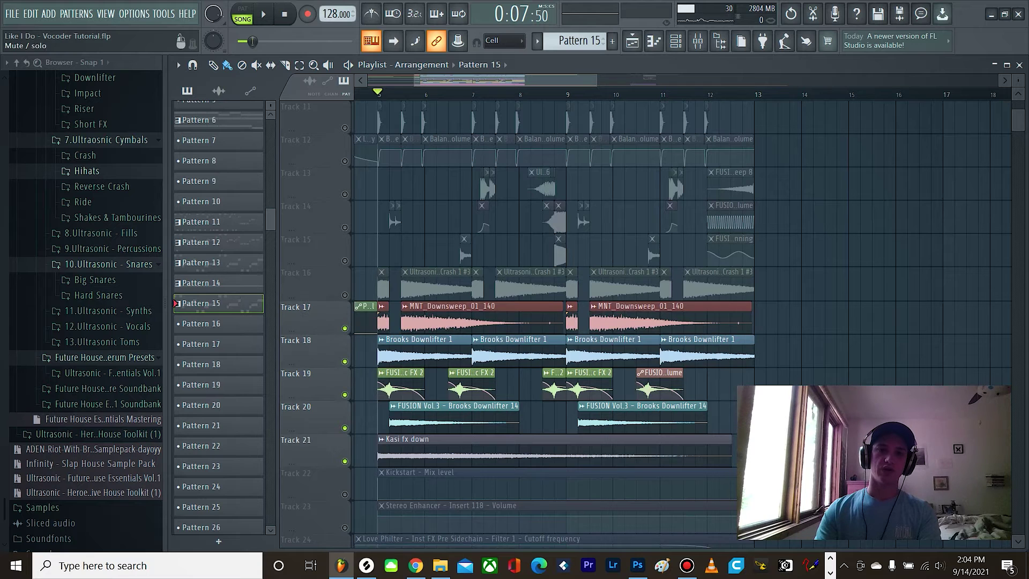
Play the kicks, fills, crashes and downlifters together from bar 5
{"action": "key", "text": "space"}
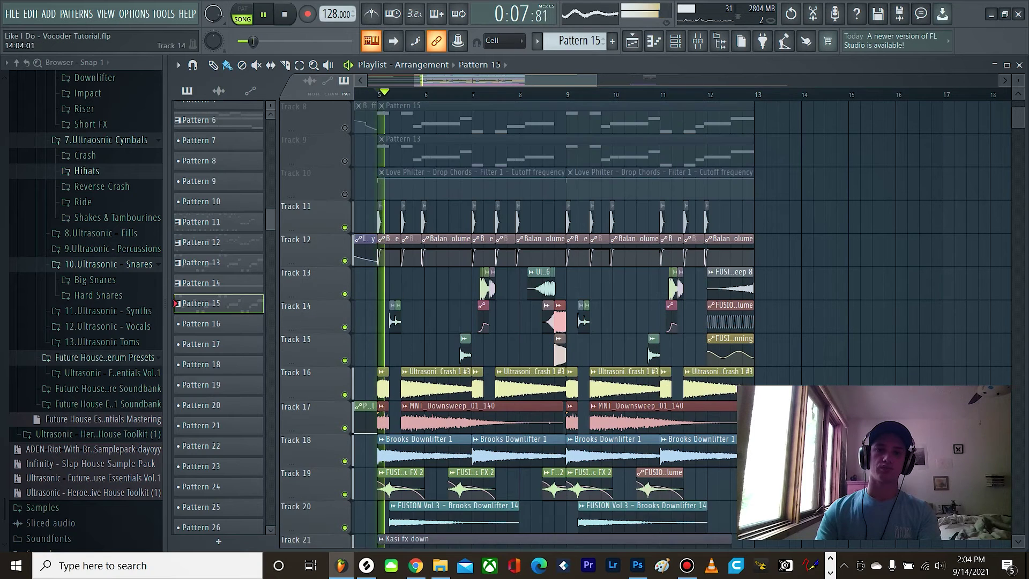
{"action": "scroll", "coordinate": [811, 317], "scroll_direction": "down", "scroll_amount": 3}
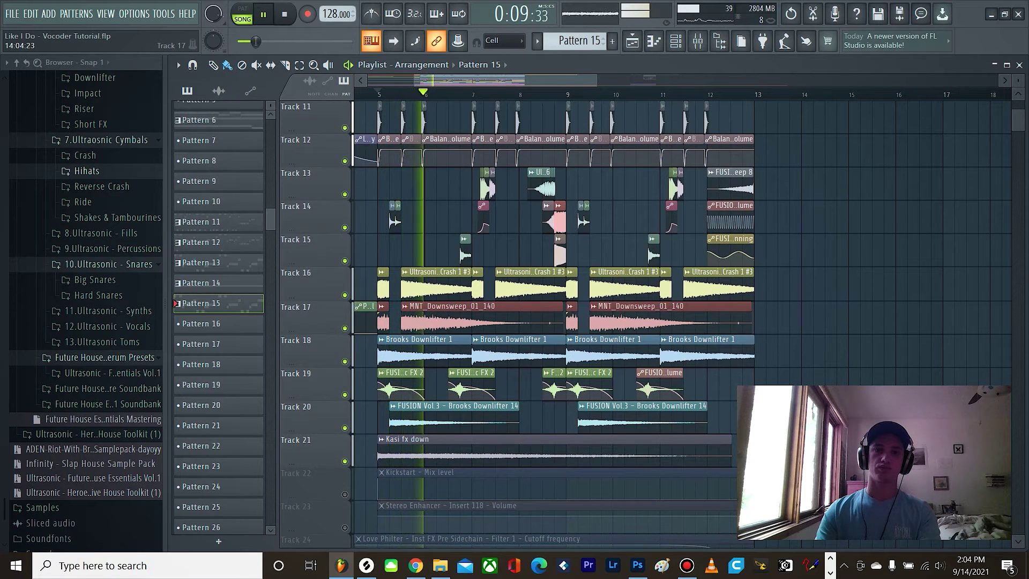
{"action": "scroll", "coordinate": [811, 318], "scroll_direction": "up", "scroll_amount": 3}
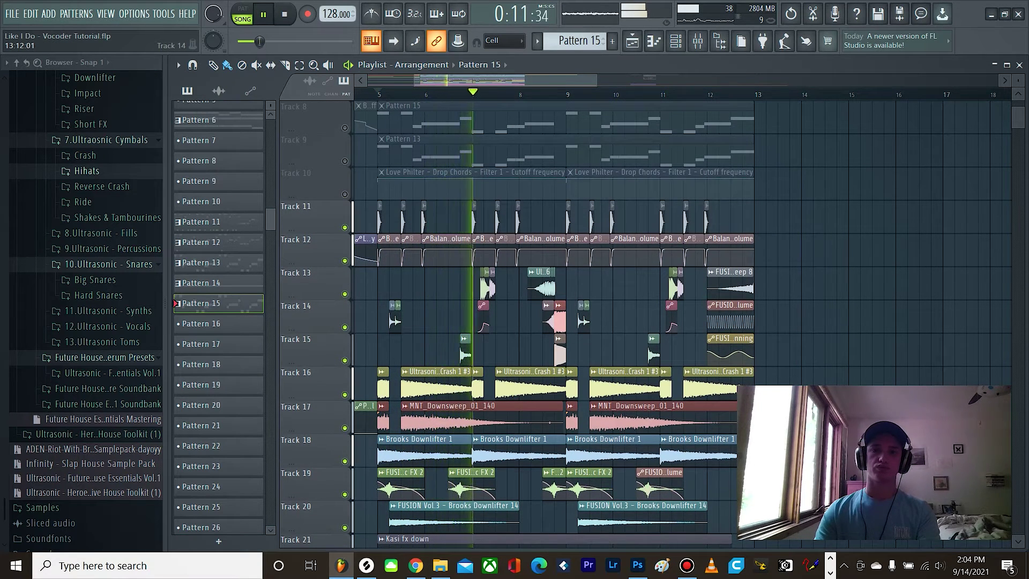
{"action": "scroll", "coordinate": [606, 316], "scroll_direction": "up", "scroll_amount": 2}
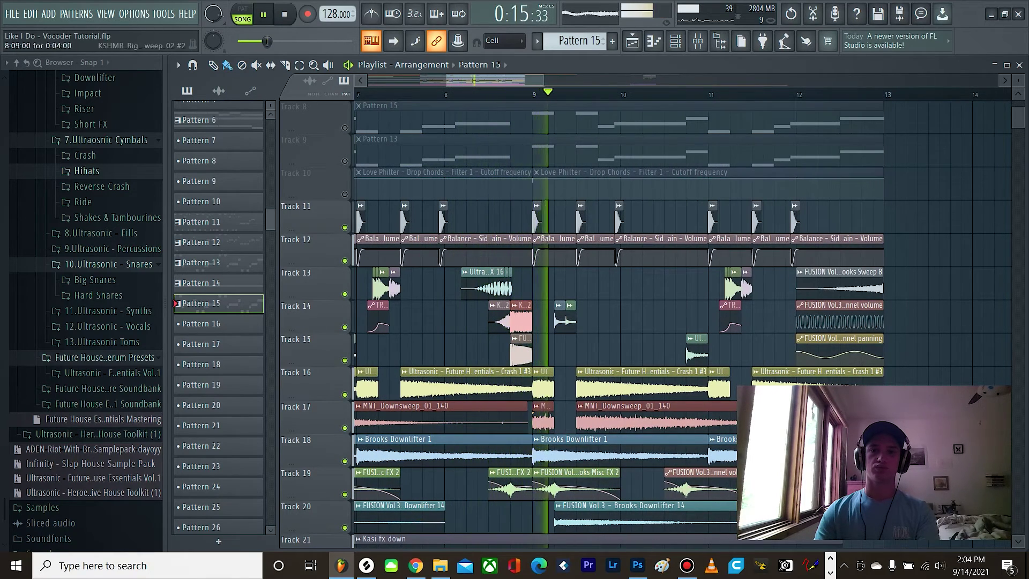
{"action": "scroll", "coordinate": [595, 316], "scroll_direction": "down", "scroll_amount": 3}
{"action": "scroll", "coordinate": [595, 316], "scroll_direction": "up", "scroll_amount": 4}
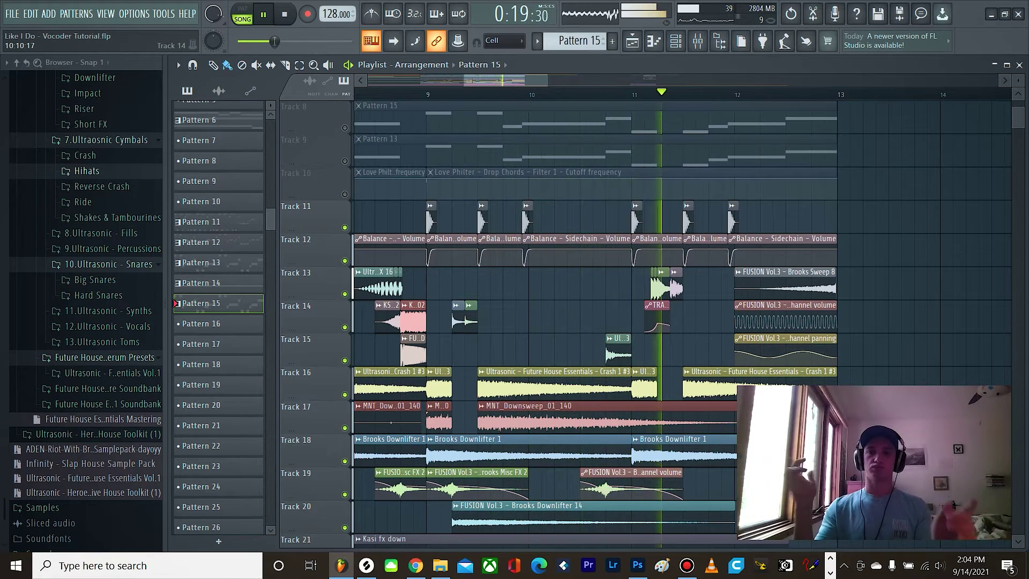
{"action": "scroll", "coordinate": [569, 316], "scroll_direction": "down", "scroll_amount": 2}
{"action": "scroll", "coordinate": [568, 317], "scroll_direction": "down", "scroll_amount": 1}
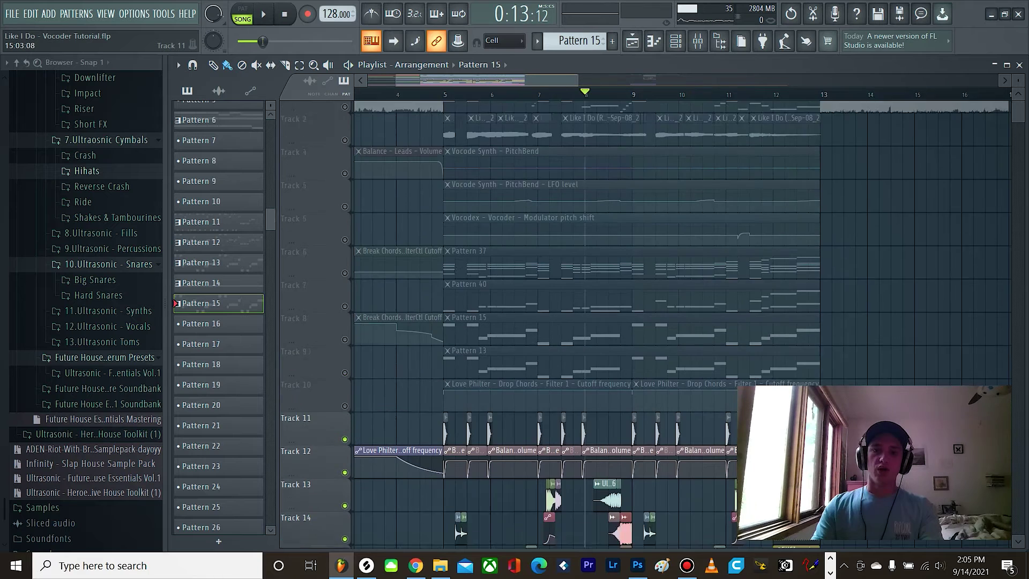
Unmute all tracks from Track 1 downward, including the leads, automation, chords, basses and kicks
{"action": "scroll", "coordinate": [643, 316], "scroll_direction": "down", "scroll_amount": 2}
{"action": "scroll", "coordinate": [644, 316], "scroll_direction": "up", "scroll_amount": 3}
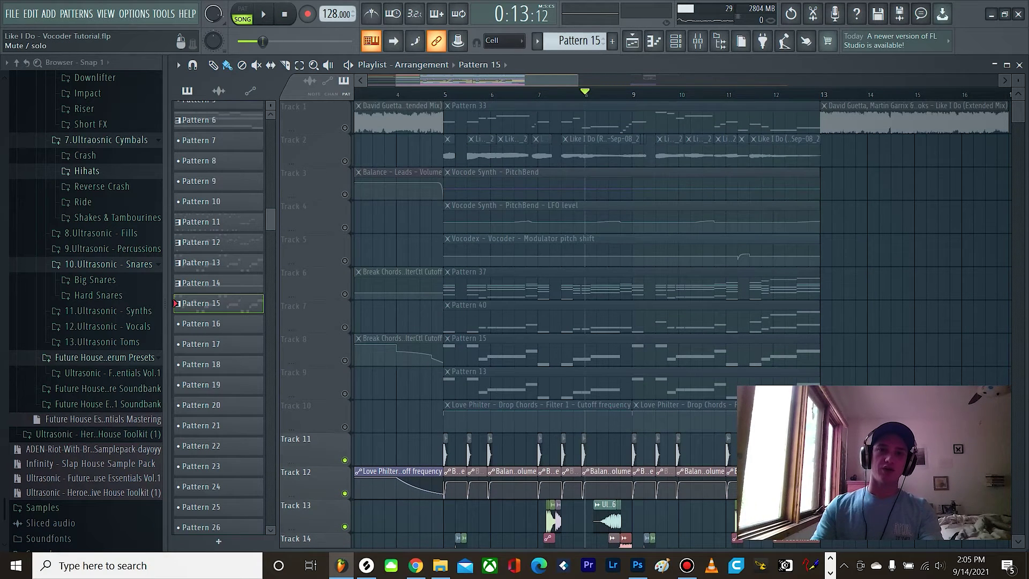
{"action": "right_click", "coordinate": [345, 128]}
{"action": "left_click", "coordinate": [345, 161]}
{"action": "left_click", "coordinate": [345, 194]}
{"action": "left_click", "coordinate": [345, 227]}
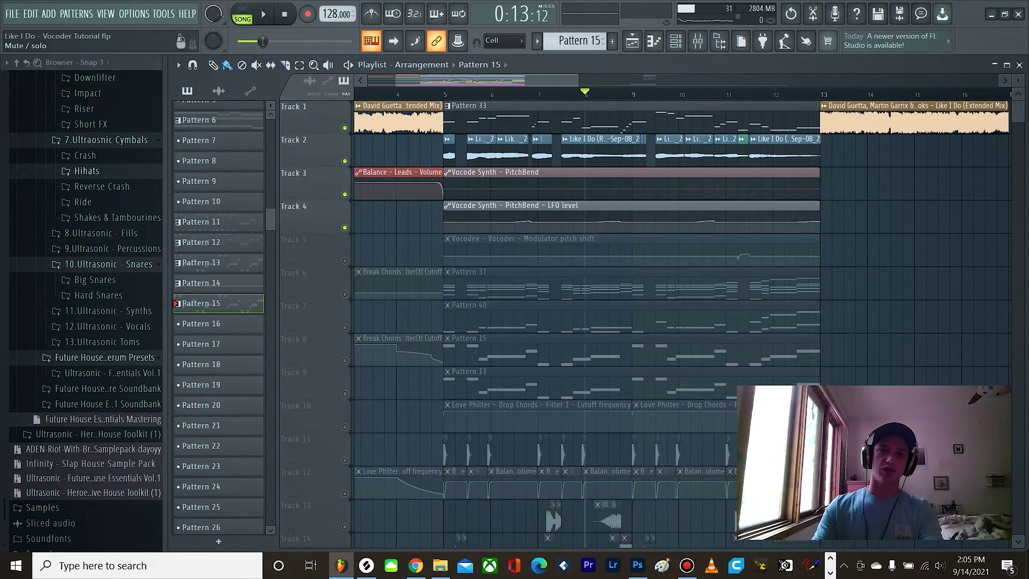
{"action": "left_click", "coordinate": [345, 260]}
{"action": "left_click", "coordinate": [344, 294]}
{"action": "scroll", "coordinate": [402, 217], "scroll_direction": "down", "scroll_amount": 2}
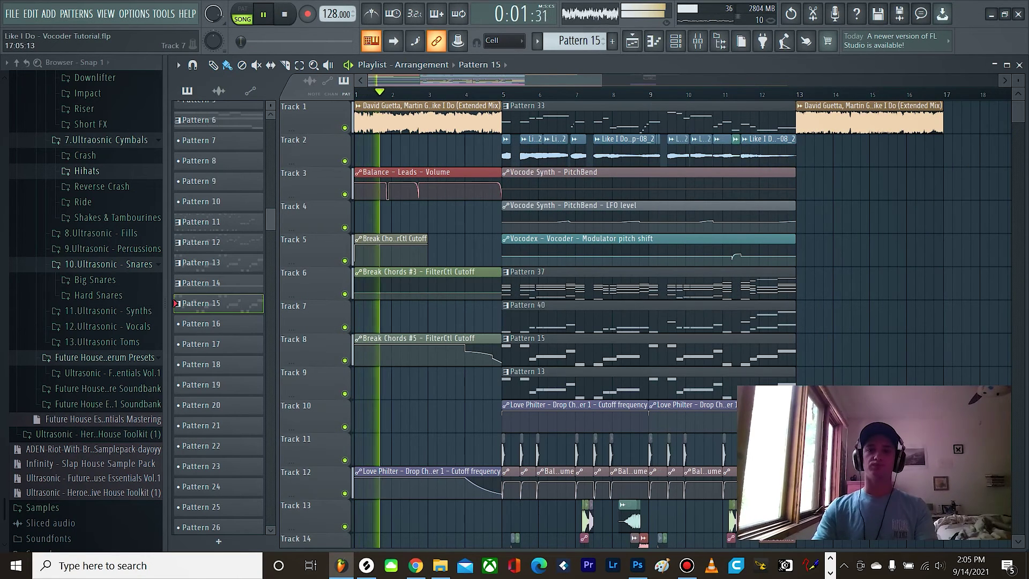
Play the full arrangement from bar 1 through the intro into the drop
{"action": "scroll", "coordinate": [705, 269], "scroll_direction": "up", "scroll_amount": 2}
{"action": "scroll", "coordinate": [705, 259], "scroll_direction": "down", "scroll_amount": 2}
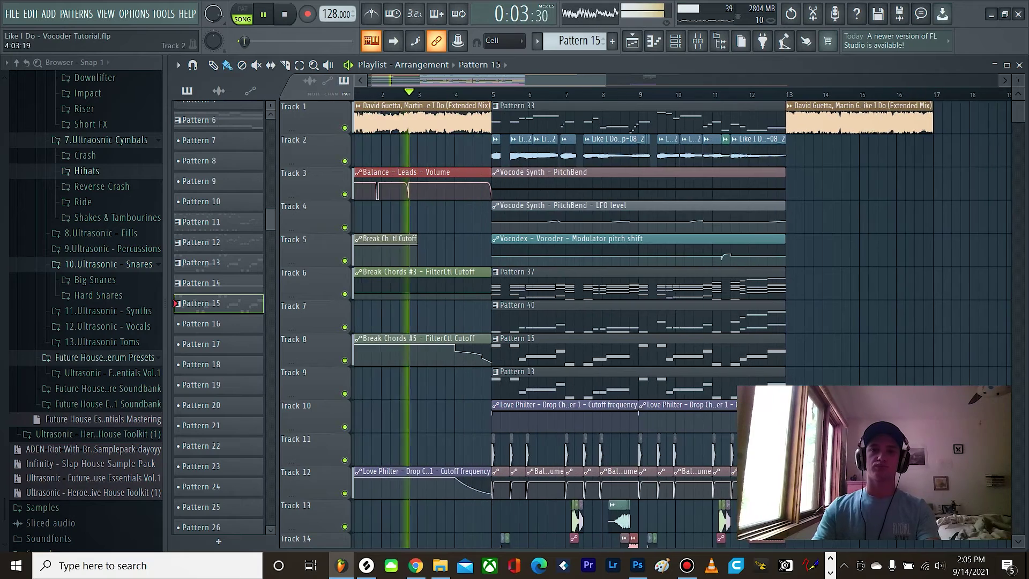
{"action": "scroll", "coordinate": [512, 294], "scroll_direction": "up", "scroll_amount": 2}
{"action": "scroll", "coordinate": [512, 295], "scroll_direction": "down", "scroll_amount": 1}
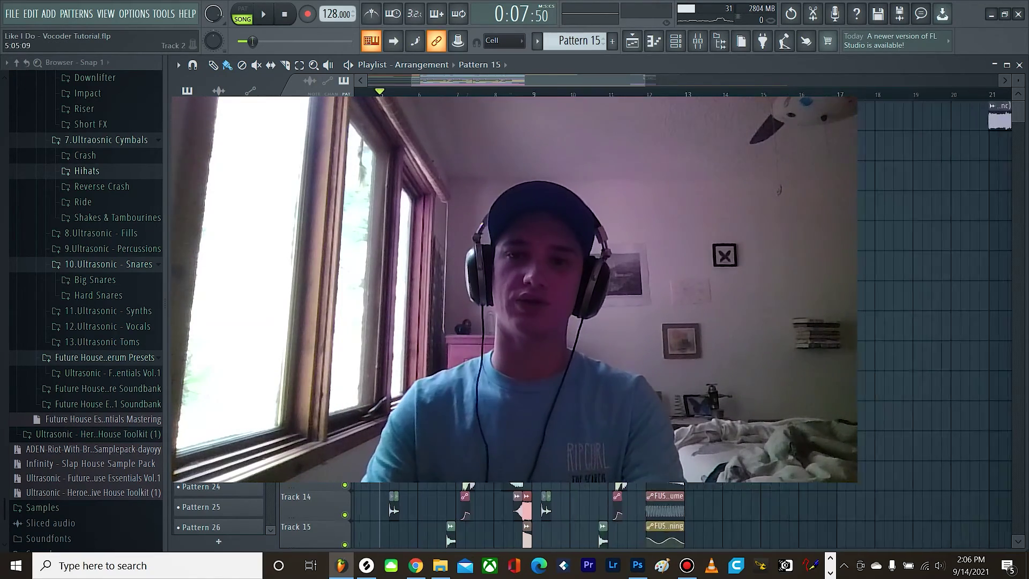
Set the playhead to bar 21 and play the 2U section with its vocoder fill at bar 22
{"action": "scroll", "coordinate": [643, 94], "scroll_direction": "down", "scroll_amount": 4}
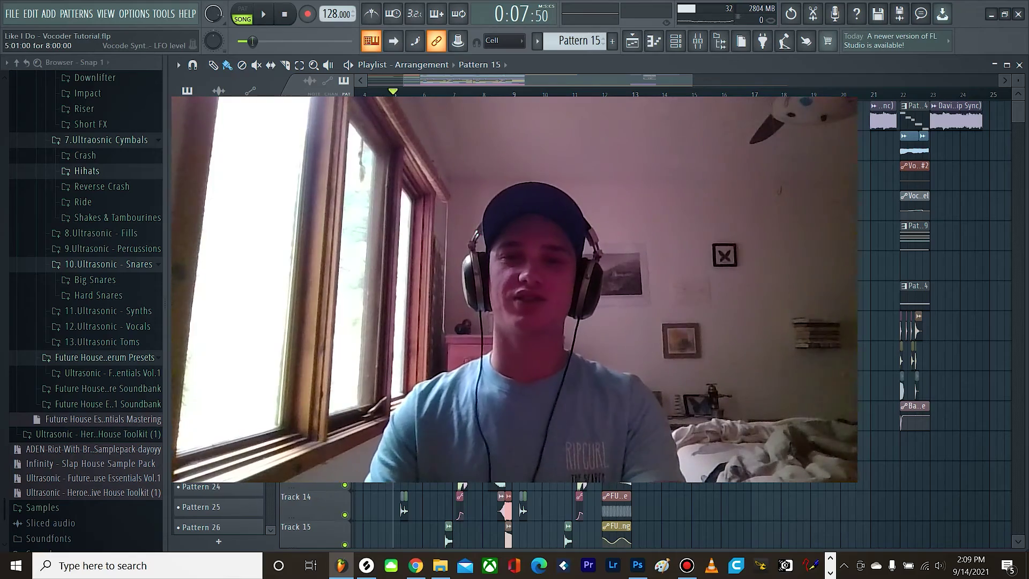
{"action": "scroll", "coordinate": [820, 145], "scroll_direction": "down", "scroll_amount": 2}
{"action": "scroll", "coordinate": [823, 145], "scroll_direction": "up", "scroll_amount": 5}
{"action": "scroll", "coordinate": [820, 145], "scroll_direction": "up", "scroll_amount": 2}
{"action": "left_click", "coordinate": [491, 94]}
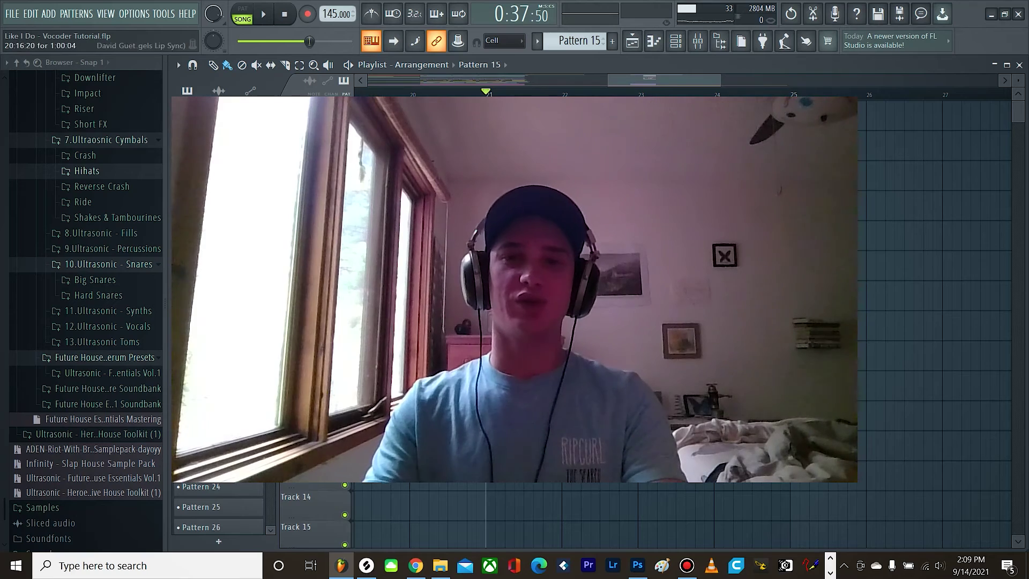
{"action": "key", "text": "space"}
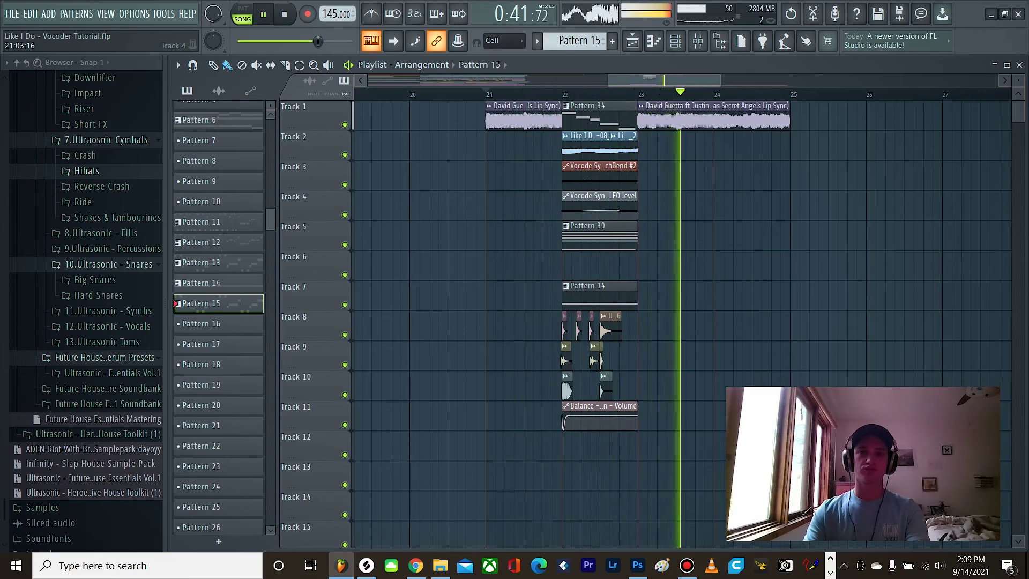
{"action": "scroll", "coordinate": [624, 146], "scroll_direction": "up", "scroll_amount": 2}
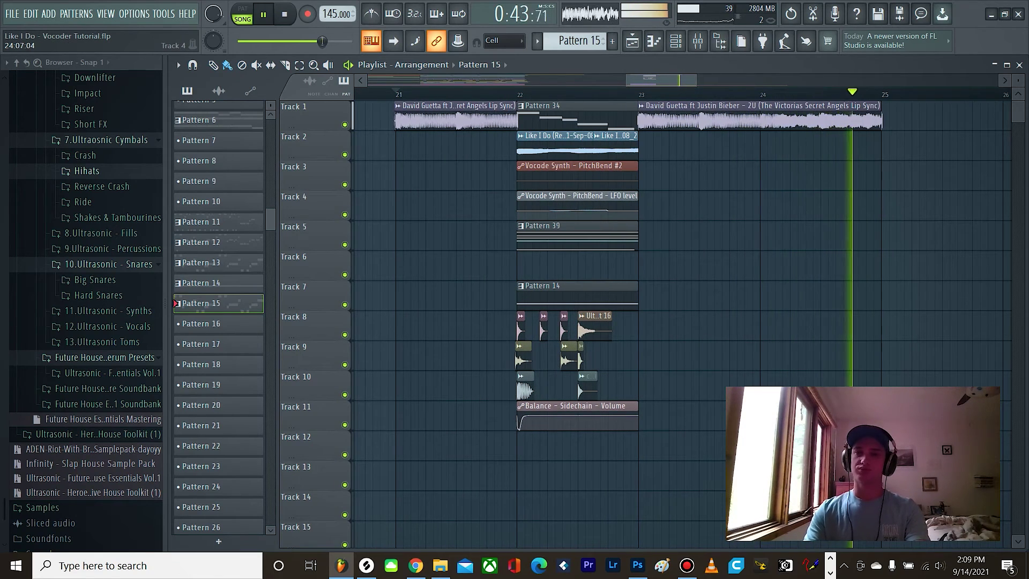
{"action": "key", "text": "space"}
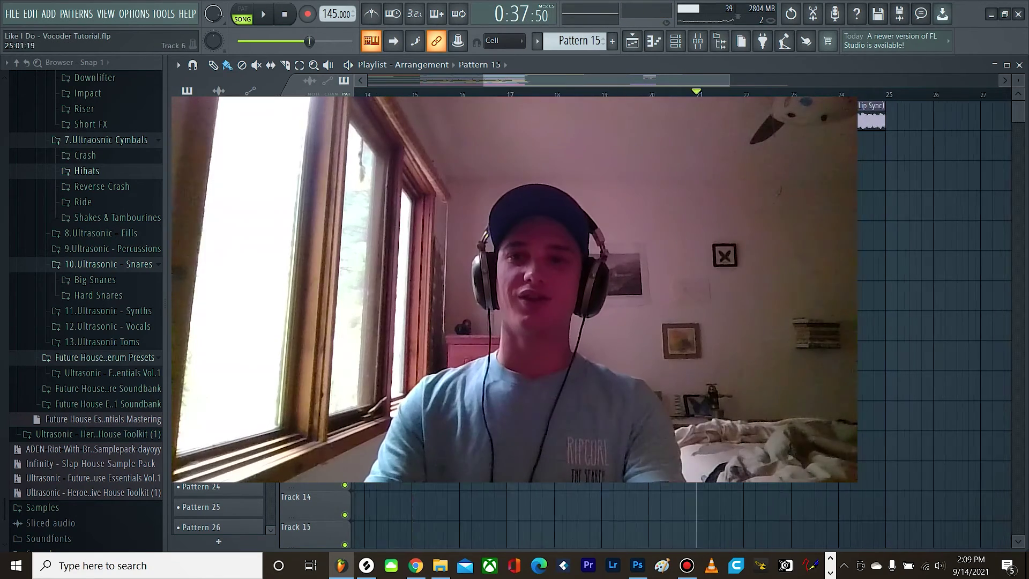
{"action": "scroll", "coordinate": [888, 253], "scroll_direction": "down", "scroll_amount": 2}
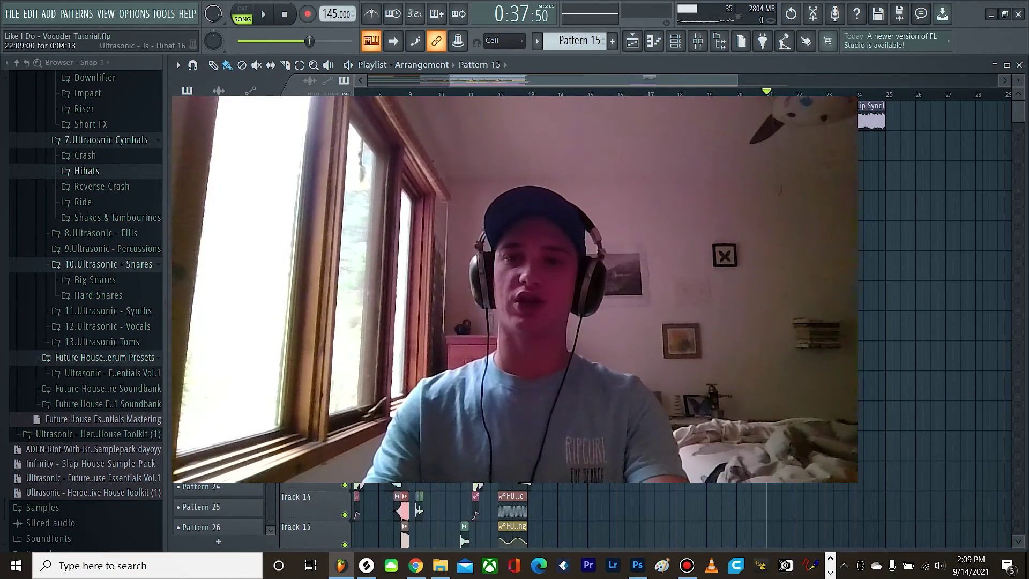
{"action": "scroll", "coordinate": [882, 266], "scroll_direction": "down", "scroll_amount": 2}
{"action": "scroll", "coordinate": [546, 214], "scroll_direction": "up", "scroll_amount": 2}
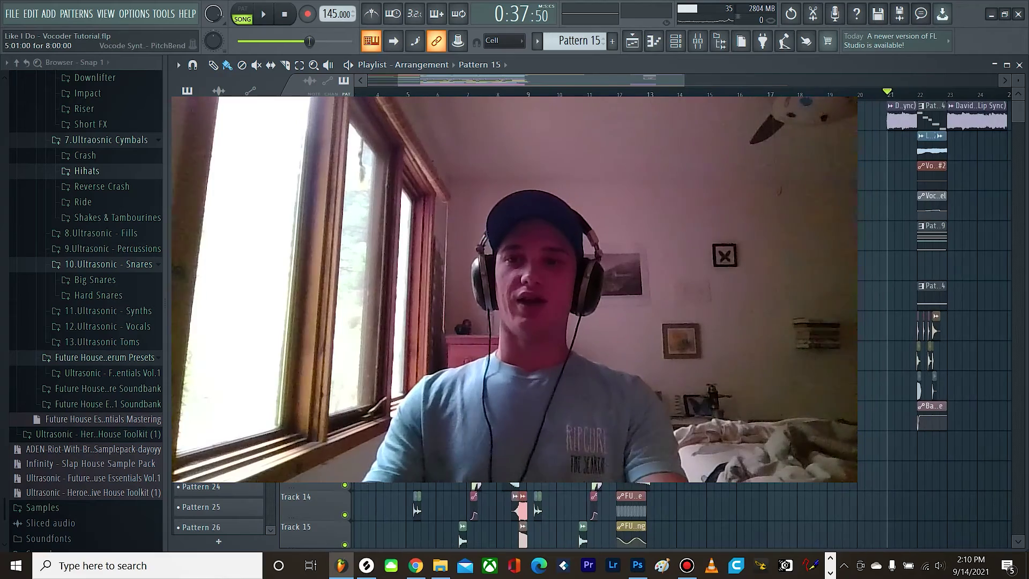